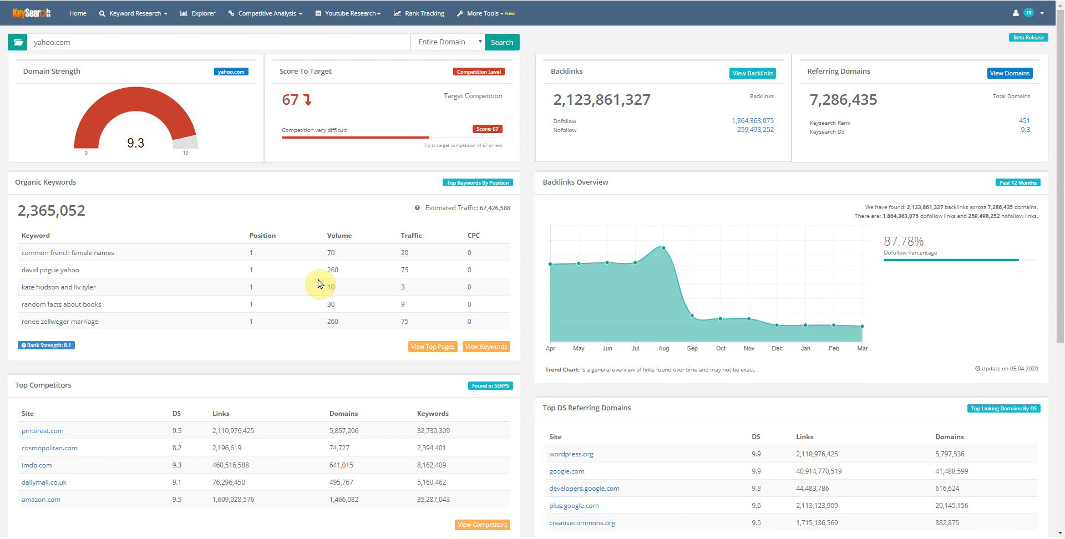
- Search Google for "green travel blog" in a new browser tab
{"action": "key", "text": "ctrl+t"}
{"action": "type", "text": "green"}
{"action": "key", "text": "Menu"}
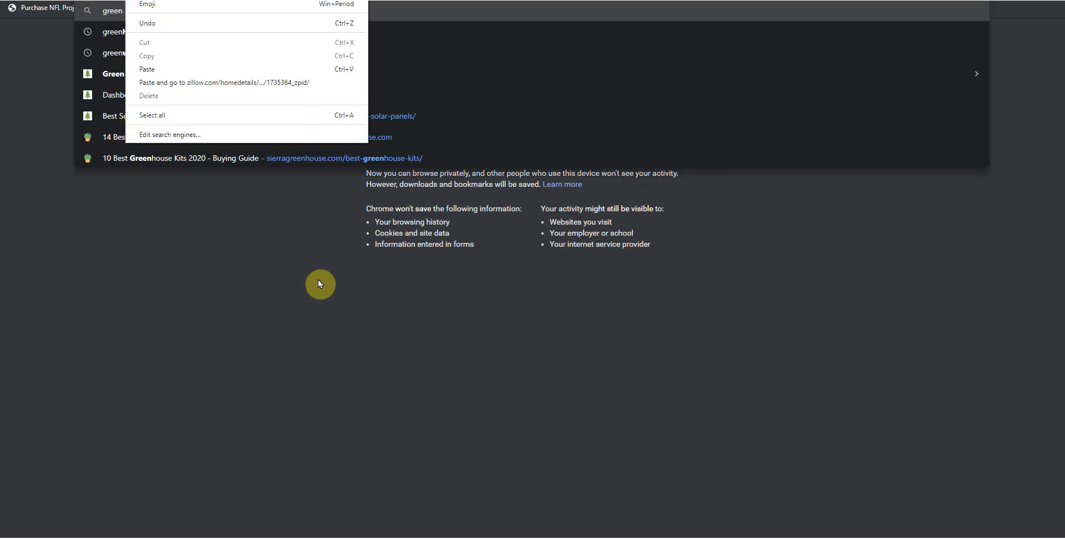
{"action": "key", "text": "Escape"}
{"action": "type", "text": "trav"}
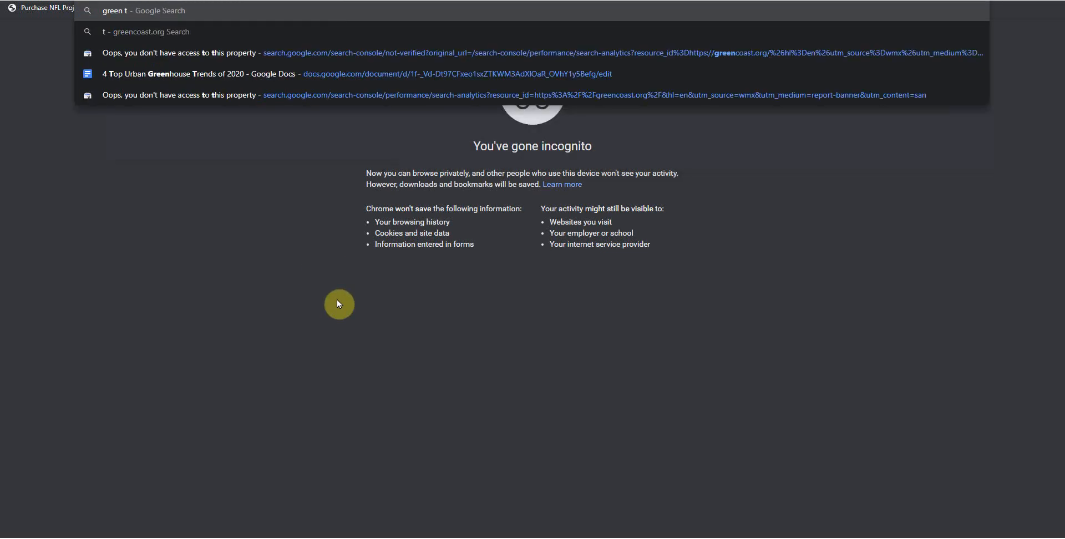
{"action": "type", "text": "el bl"}
{"action": "key", "text": "Return"}
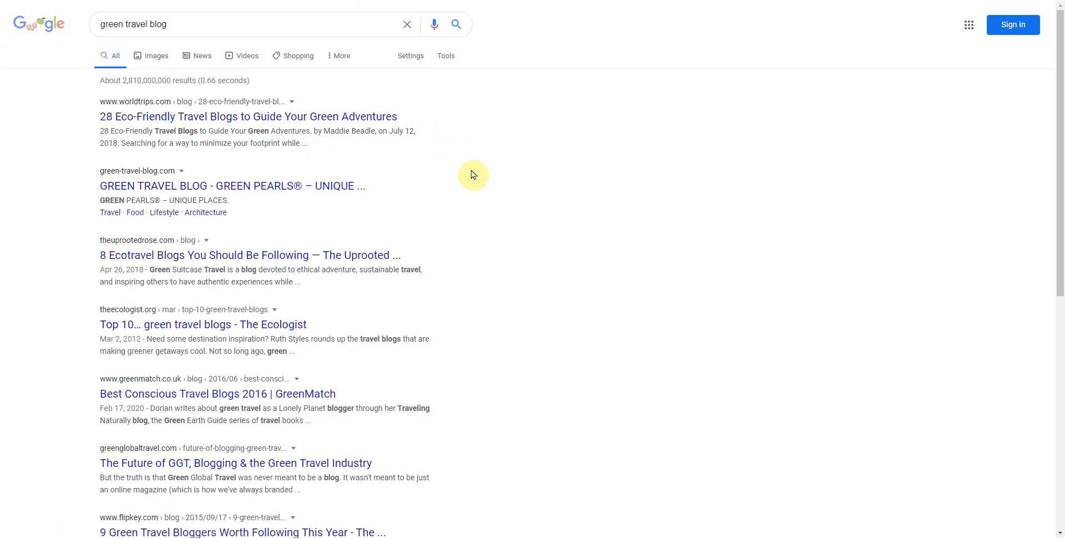
- Open the greenglobaltravel.com search result and go to the site's home page to look it over
{"action": "scroll", "coordinate": [355, 122], "scroll_direction": "down", "scroll_amount": 1}
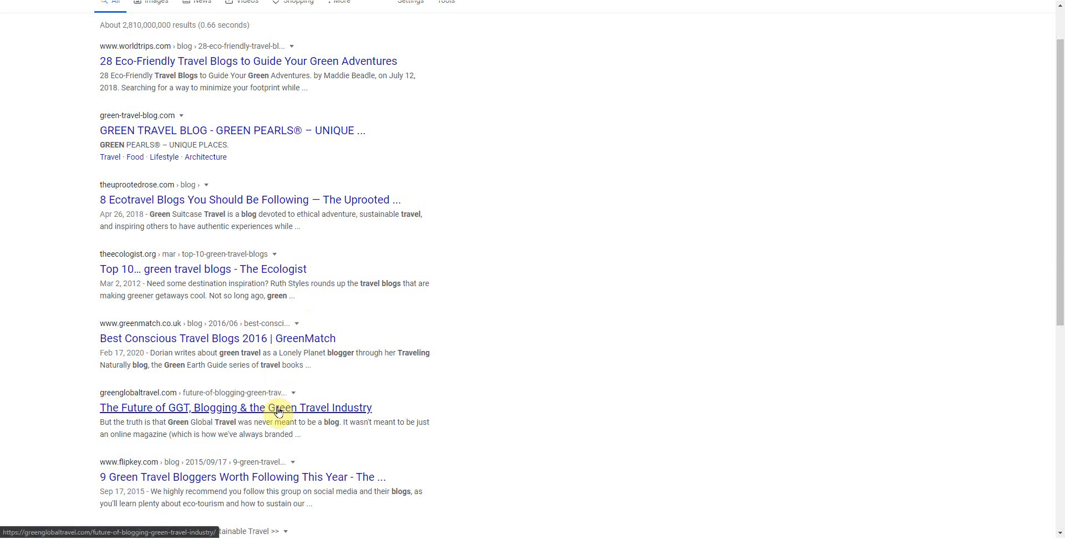
{"action": "scroll", "coordinate": [234, 229], "scroll_direction": "up", "scroll_amount": 1}
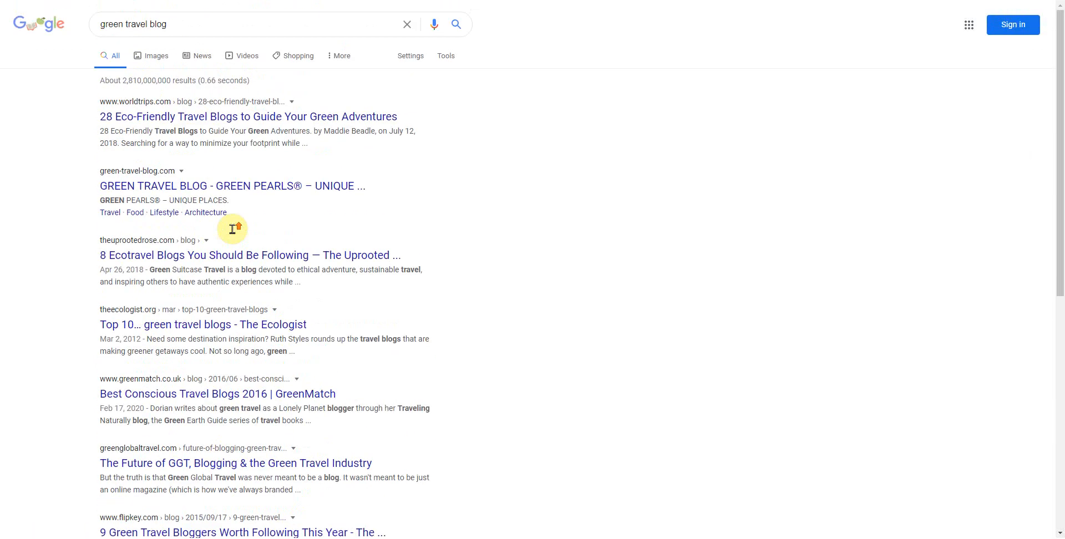
{"action": "scroll", "coordinate": [244, 377], "scroll_direction": "down", "scroll_amount": 1}
{"action": "left_click", "coordinate": [242, 409]}
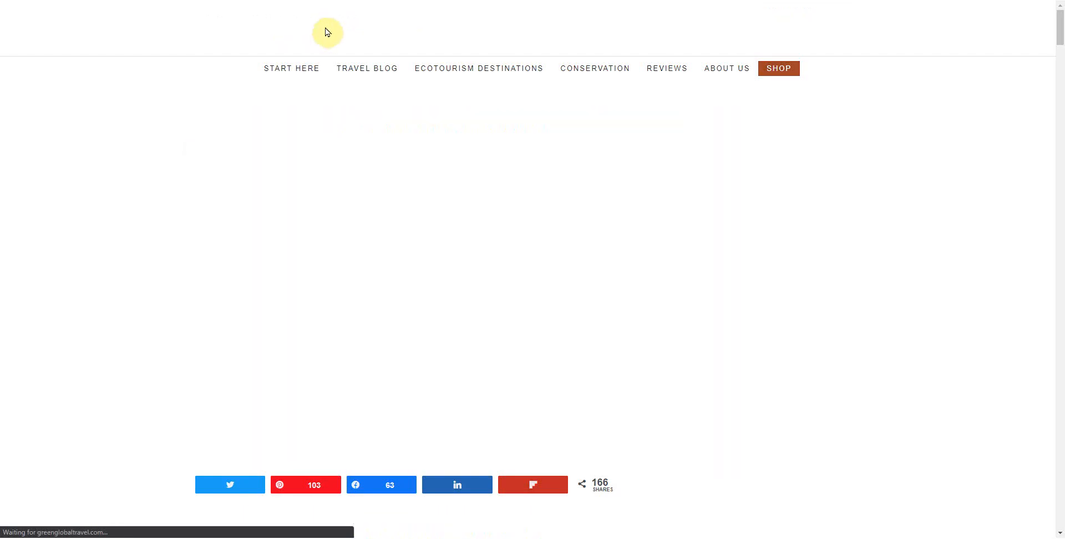
{"action": "left_click", "coordinate": [310, 34]}
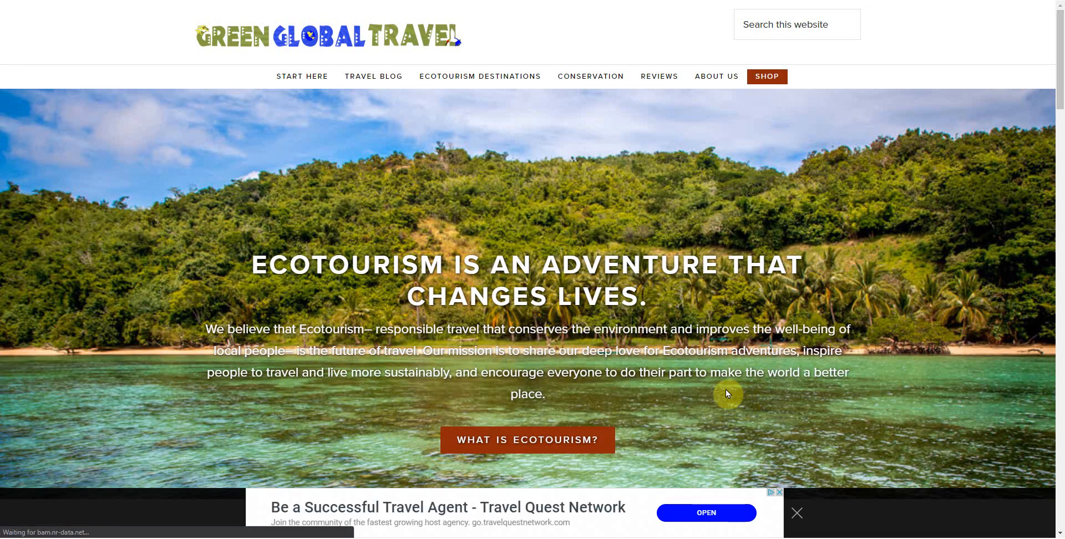
{"action": "scroll", "coordinate": [675, 393], "scroll_direction": "down", "scroll_amount": 10}
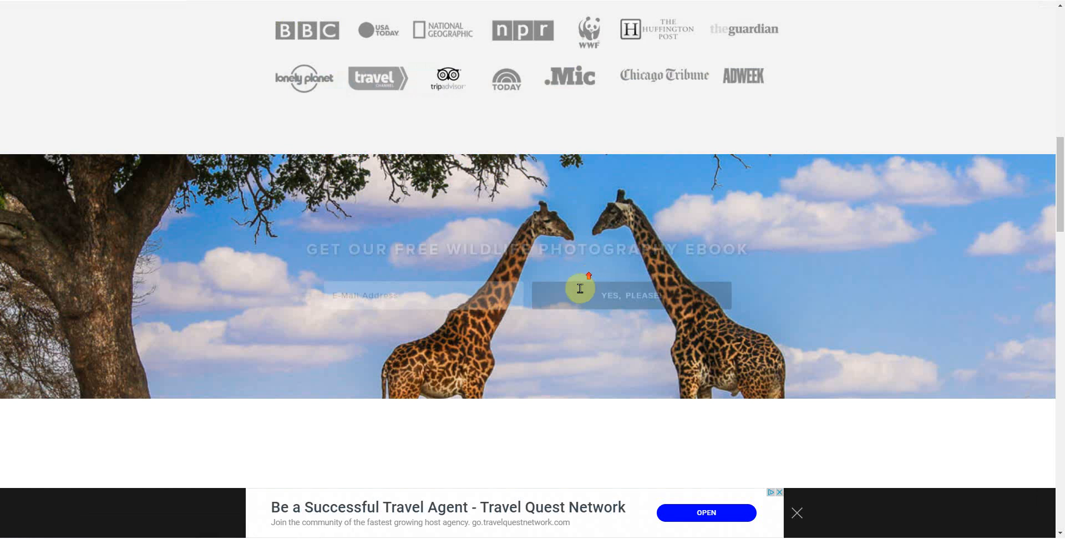
{"action": "scroll", "coordinate": [549, 392], "scroll_direction": "up", "scroll_amount": 10}
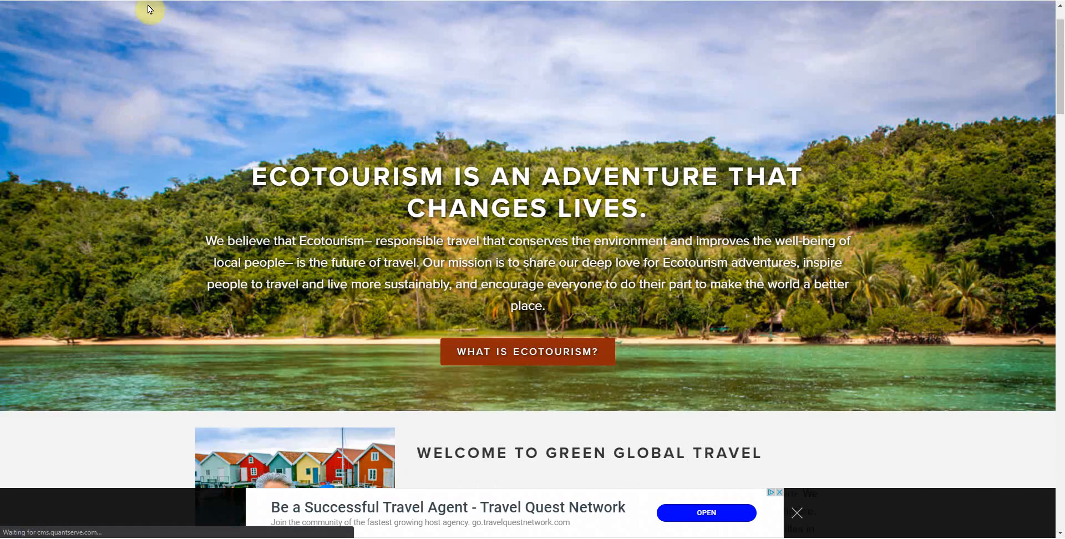
{"action": "triple_click", "coordinate": [135, 43]}
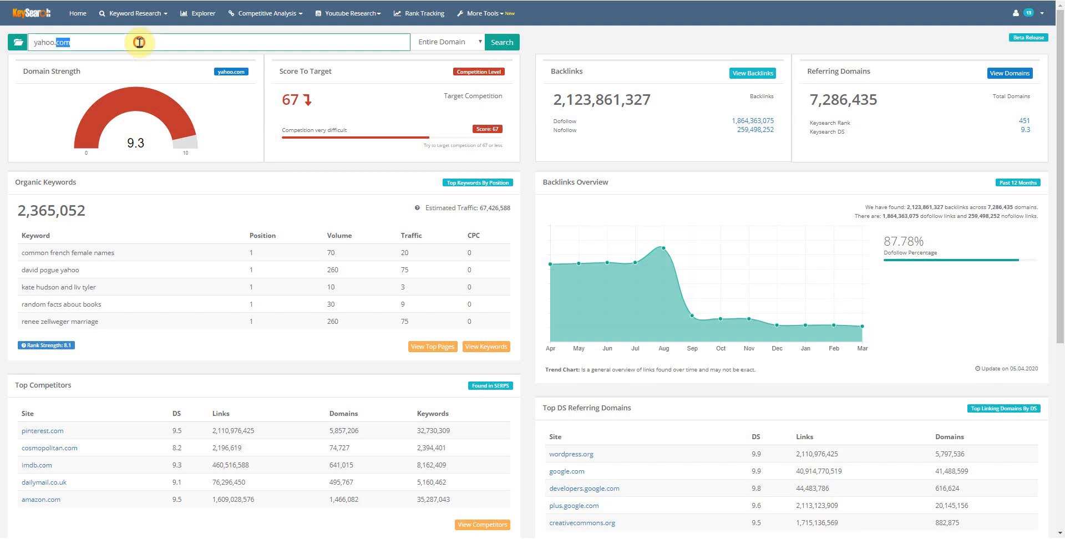
{"action": "type", "text": "https://greenglobaltravel.com/"}
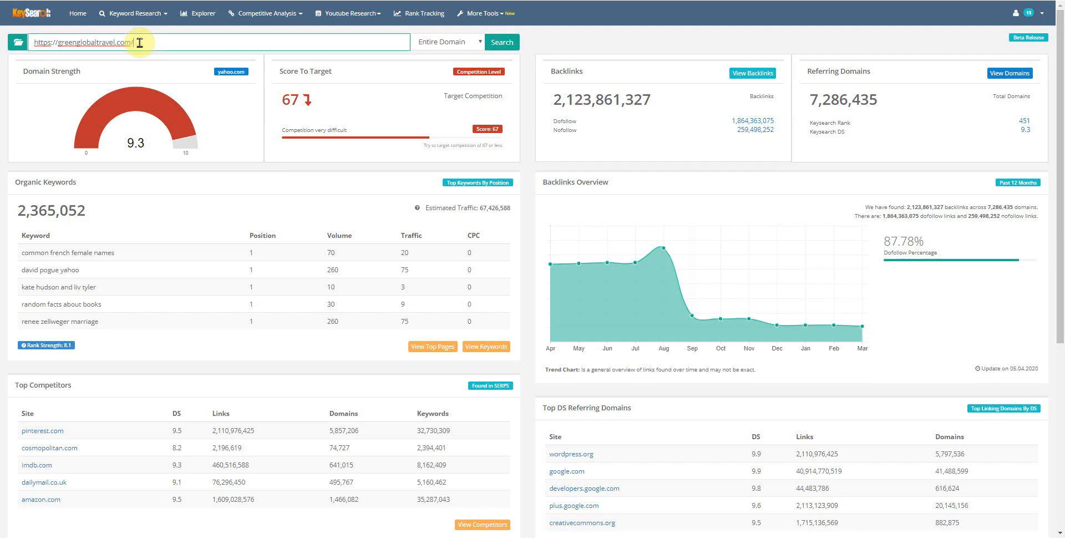
{"action": "key", "text": "Return"}
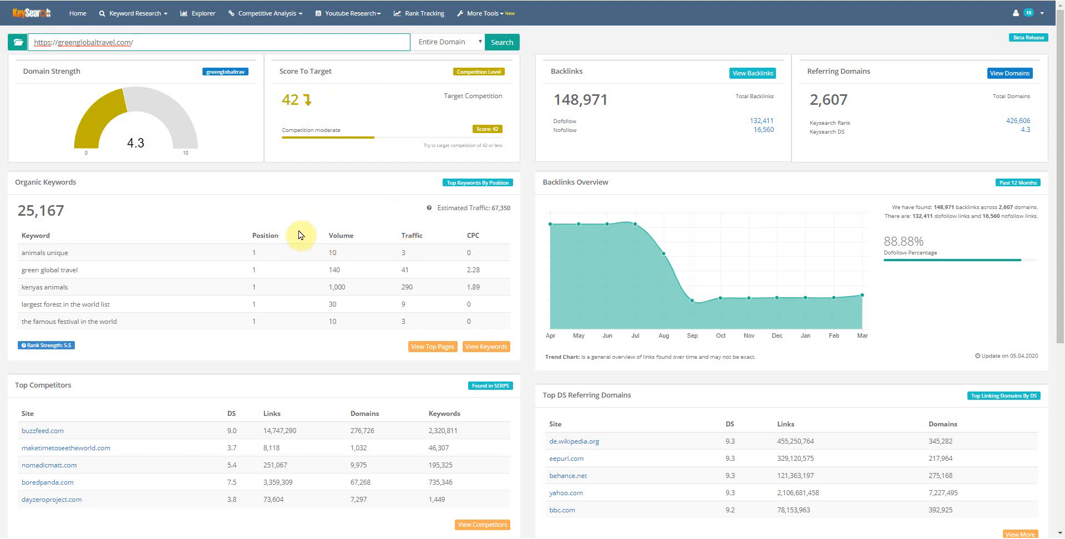
- Examine the domain's target competition score, organic keyword count and estimated traffic
{"action": "left_click", "coordinate": [133, 13]}
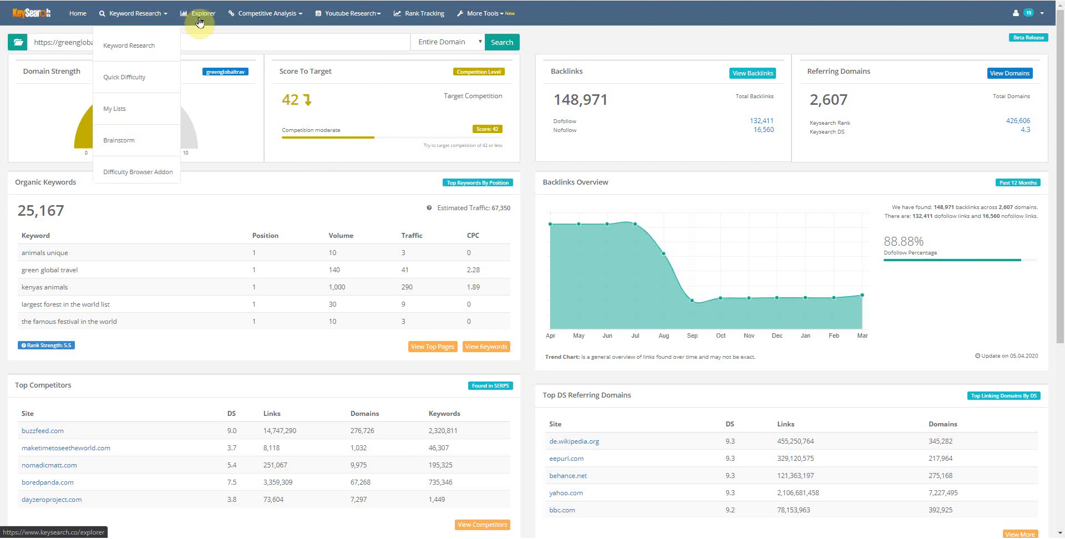
{"action": "left_click_drag", "start_coordinate": [285, 135], "coordinate": [273, 113]}
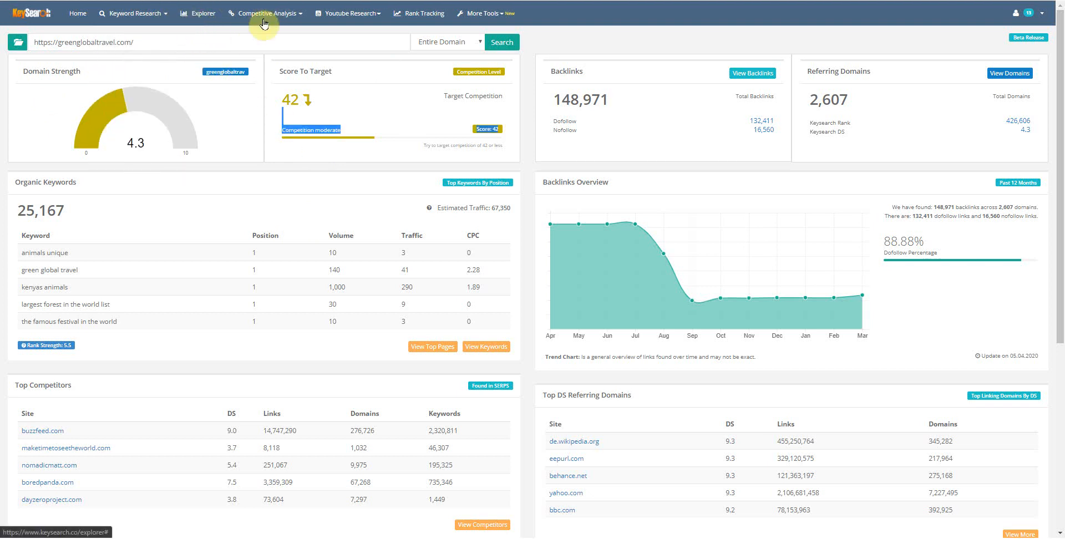
{"action": "left_click", "coordinate": [32, 47]}
{"action": "left_click_drag", "start_coordinate": [34, 46], "coordinate": [114, 36]}
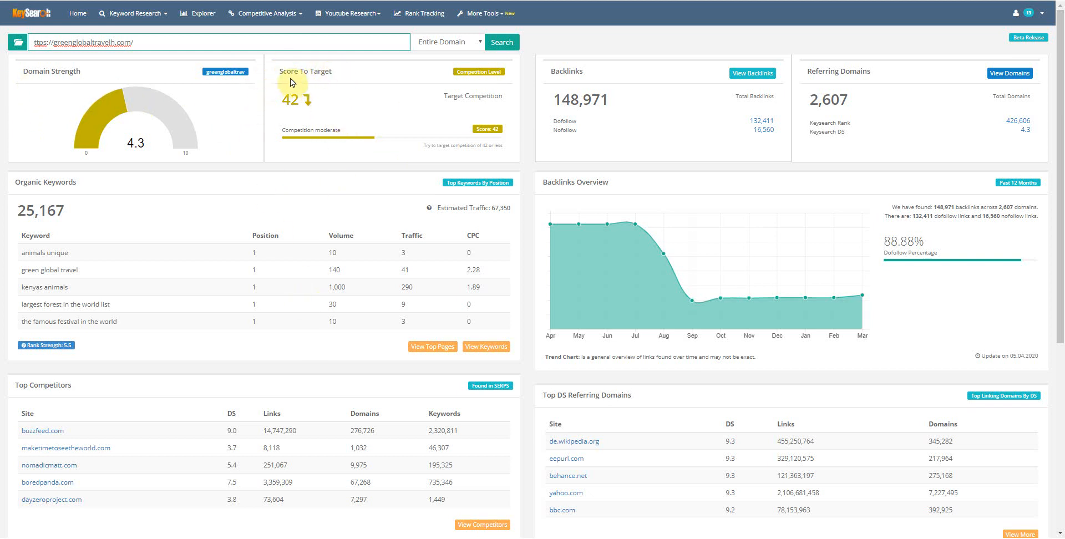
{"action": "left_click_drag", "start_coordinate": [276, 95], "coordinate": [307, 106]}
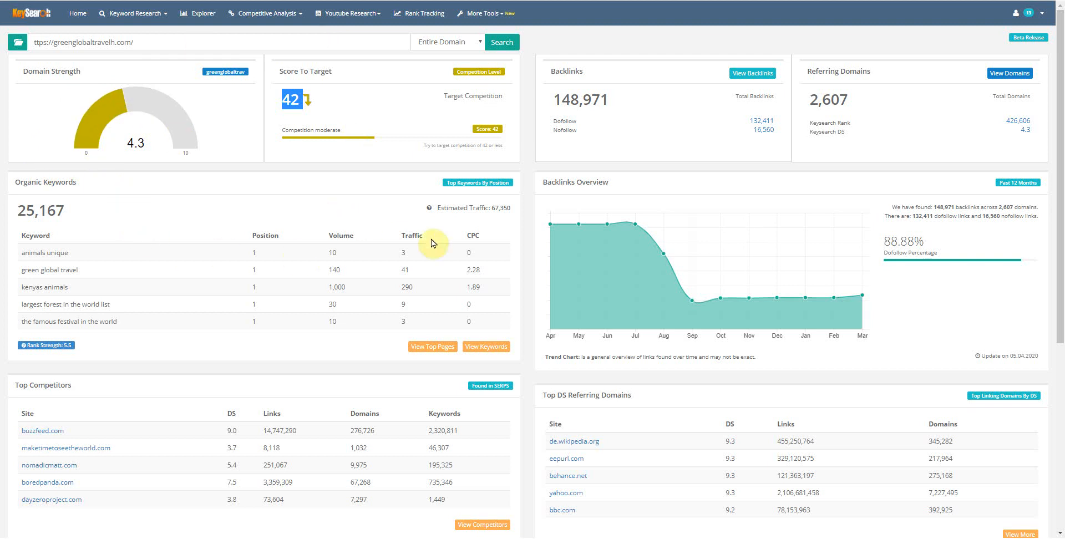
{"action": "left_click", "coordinate": [512, 207]}
{"action": "left_click_drag", "start_coordinate": [512, 204], "coordinate": [484, 210]}
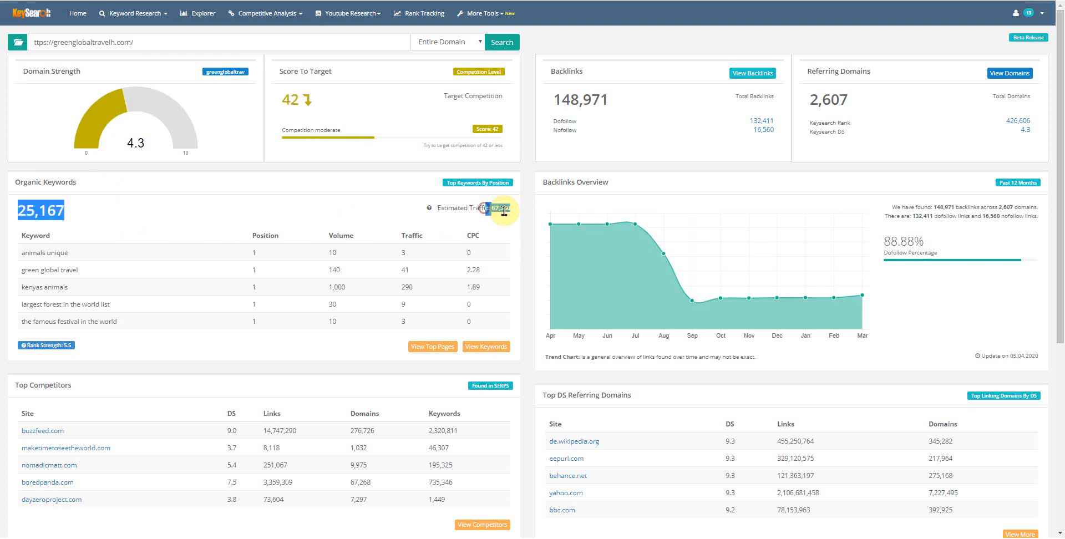
{"action": "left_click", "coordinate": [504, 209]}
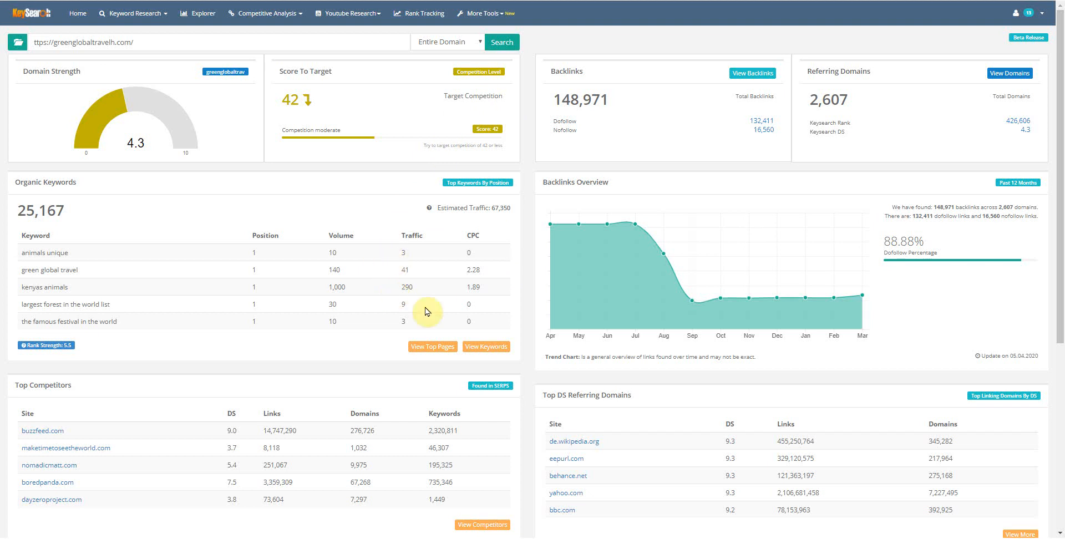
- Open the domain's full organic keyword list and export it to CSV
{"action": "left_click", "coordinate": [502, 349]}
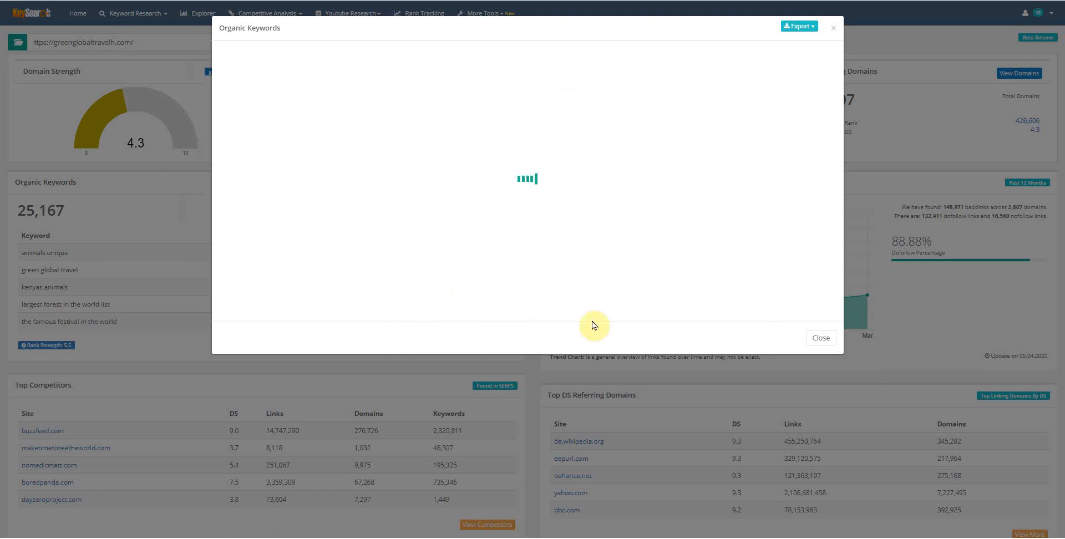
{"action": "scroll", "coordinate": [612, 252], "scroll_direction": "down", "scroll_amount": 2}
{"action": "scroll", "coordinate": [612, 252], "scroll_direction": "up", "scroll_amount": 2}
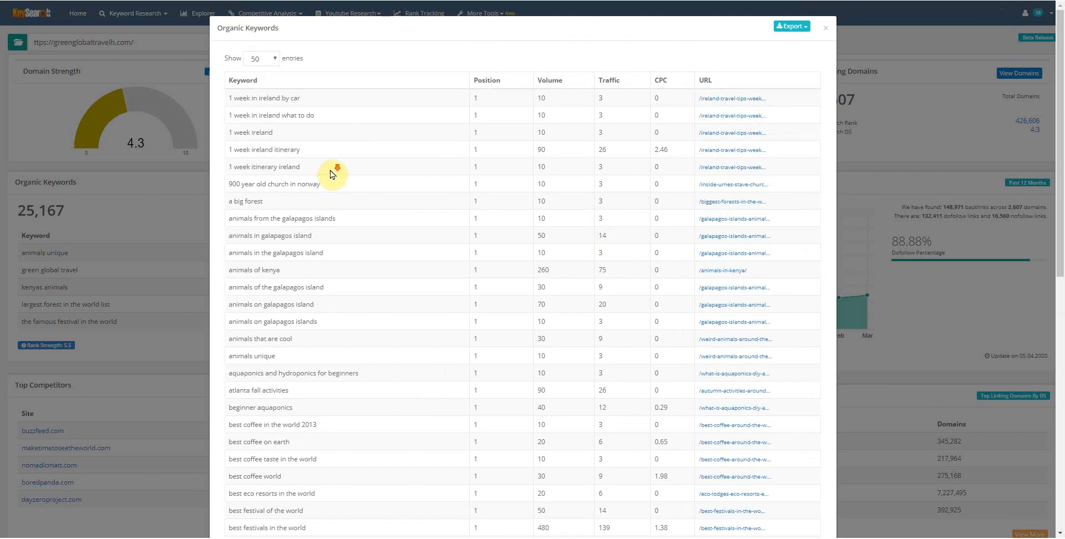
{"action": "scroll", "coordinate": [333, 174], "scroll_direction": "down", "scroll_amount": 12}
{"action": "scroll", "coordinate": [591, 480], "scroll_direction": "up", "scroll_amount": 3}
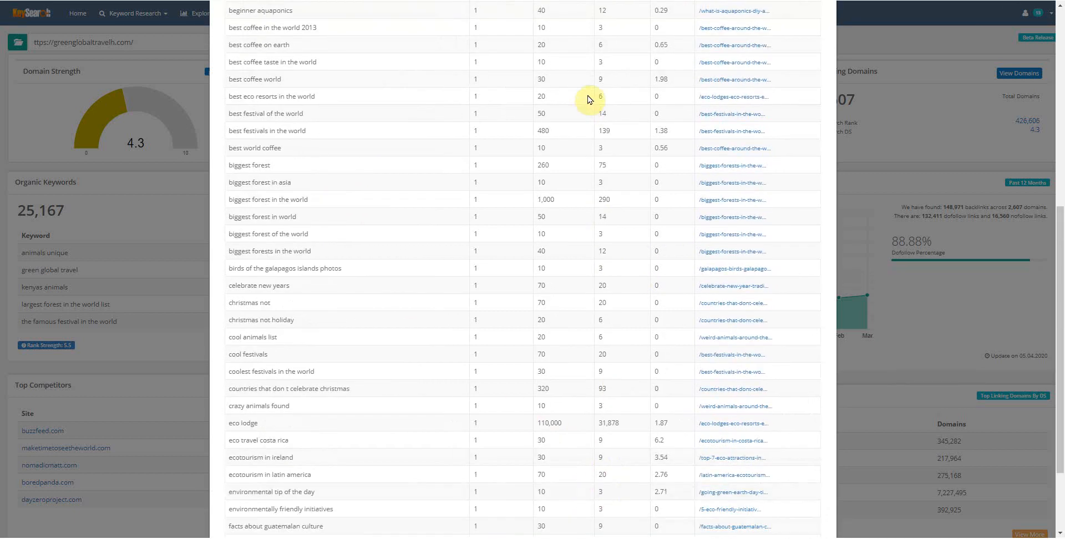
{"action": "scroll", "coordinate": [502, 78], "scroll_direction": "up", "scroll_amount": 10}
{"action": "scroll", "coordinate": [749, 468], "scroll_direction": "down", "scroll_amount": 12}
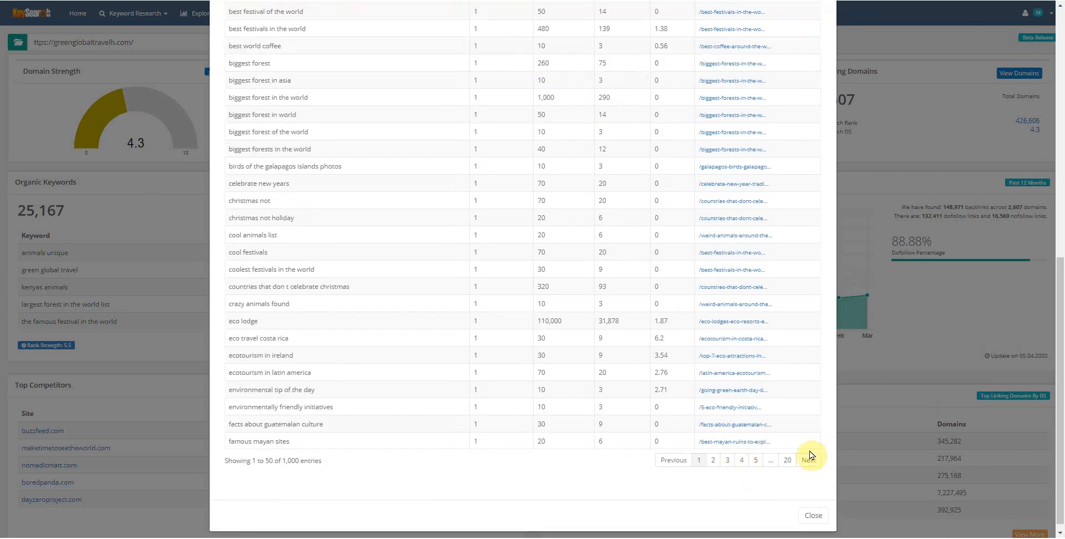
{"action": "scroll", "coordinate": [561, 452], "scroll_direction": "up", "scroll_amount": 10}
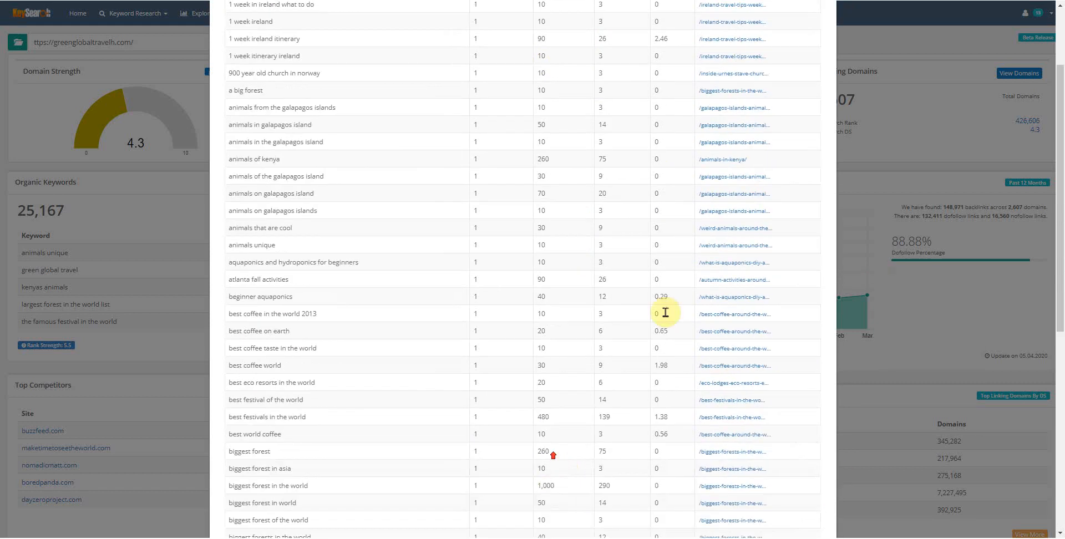
{"action": "left_click", "coordinate": [791, 26]}
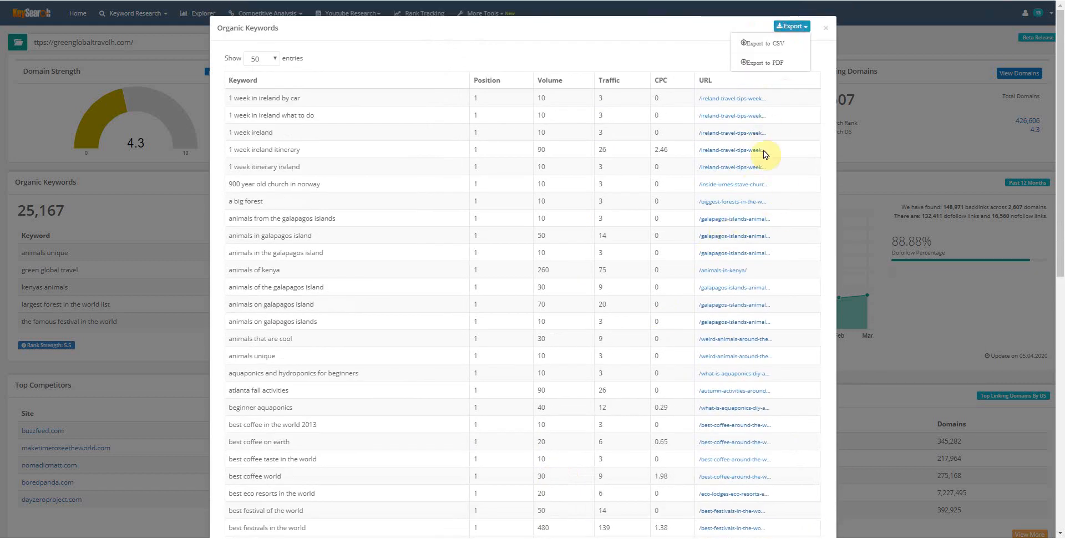
{"action": "left_click", "coordinate": [776, 45]}
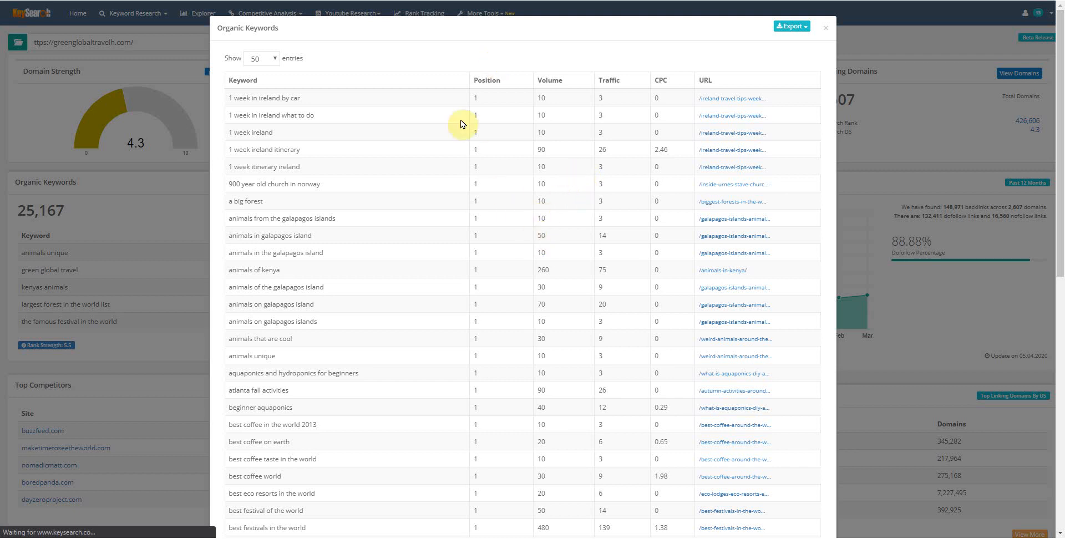
- Examine the search volumes in the organic keyword list, especially the one for "eco lodge"
{"action": "scroll", "coordinate": [552, 275], "scroll_direction": "down", "scroll_amount": 9}
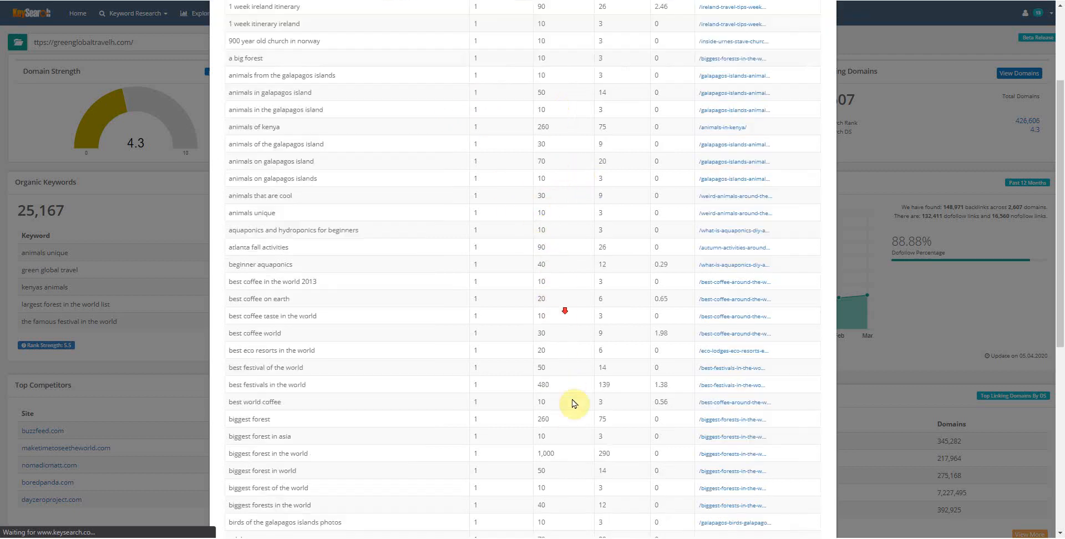
{"action": "left_click_drag", "start_coordinate": [563, 322], "coordinate": [512, 320]}
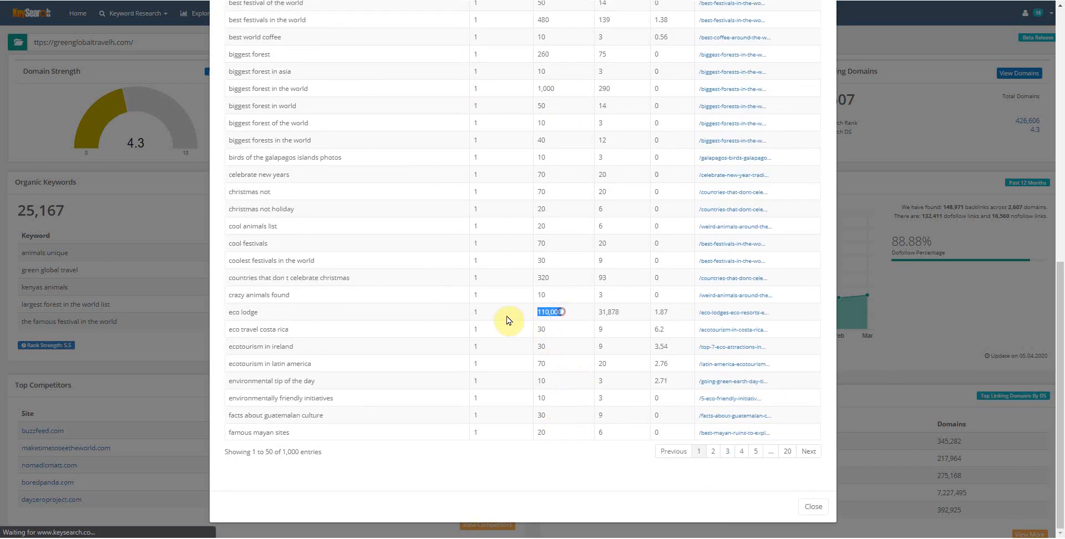
{"action": "scroll", "coordinate": [590, 261], "scroll_direction": "up", "scroll_amount": 7}
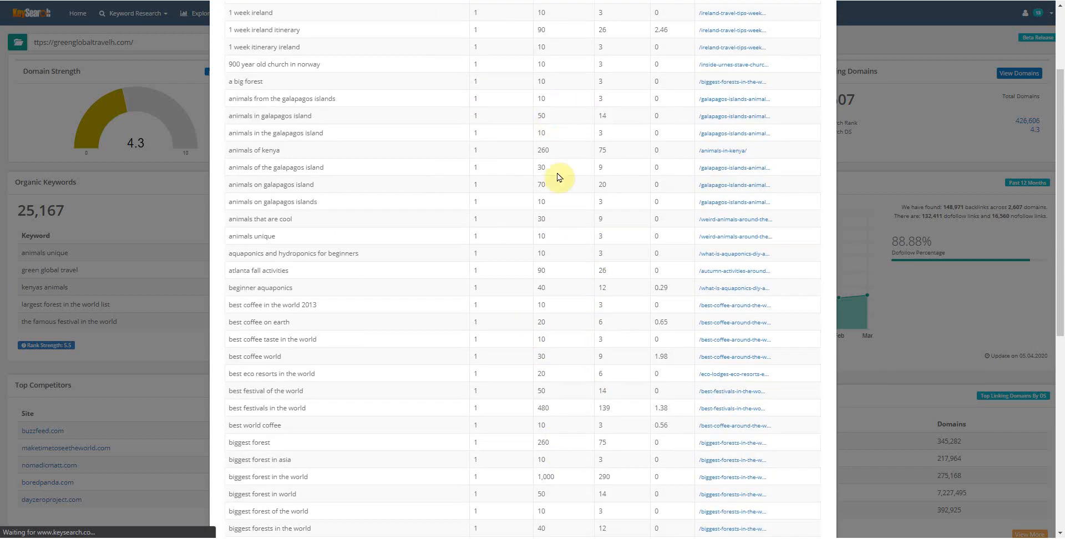
{"action": "scroll", "coordinate": [599, 428], "scroll_direction": "up", "scroll_amount": 3}
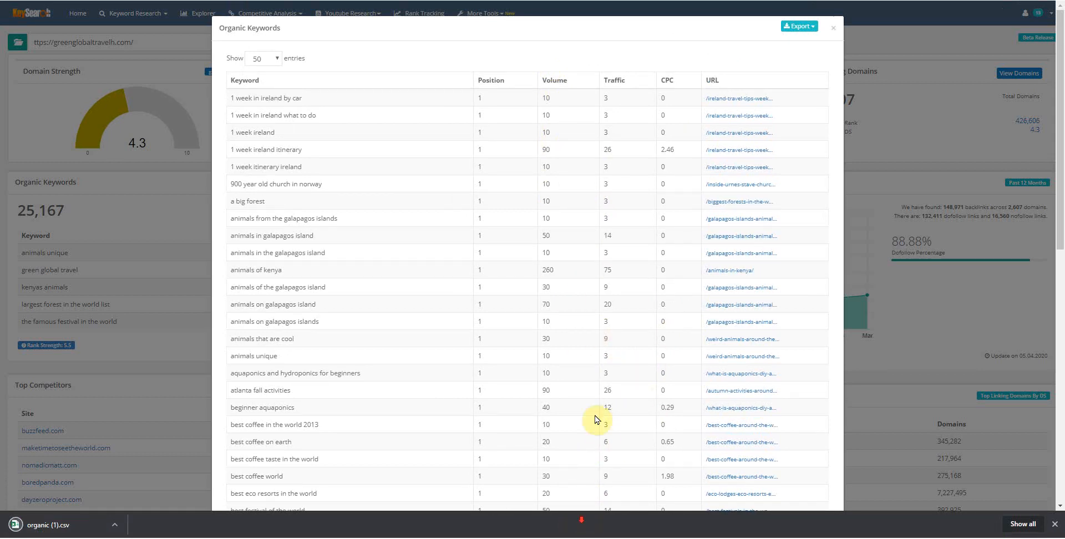
{"action": "scroll", "coordinate": [595, 376], "scroll_direction": "down", "scroll_amount": 6}
{"action": "scroll", "coordinate": [595, 376], "scroll_direction": "down", "scroll_amount": 3}
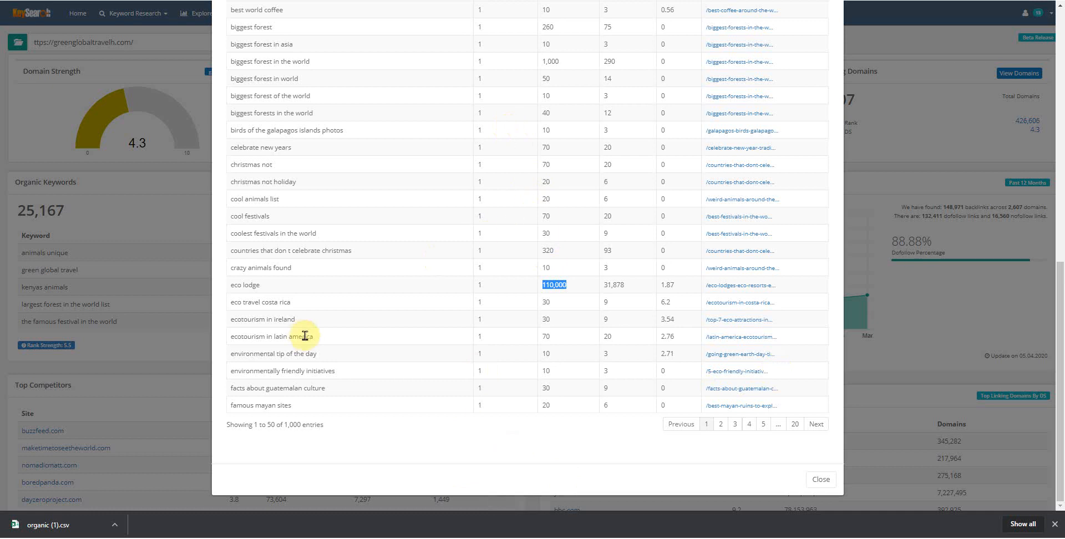
{"action": "left_click", "coordinate": [586, 288]}
{"action": "left_click_drag", "start_coordinate": [581, 291], "coordinate": [513, 287]}
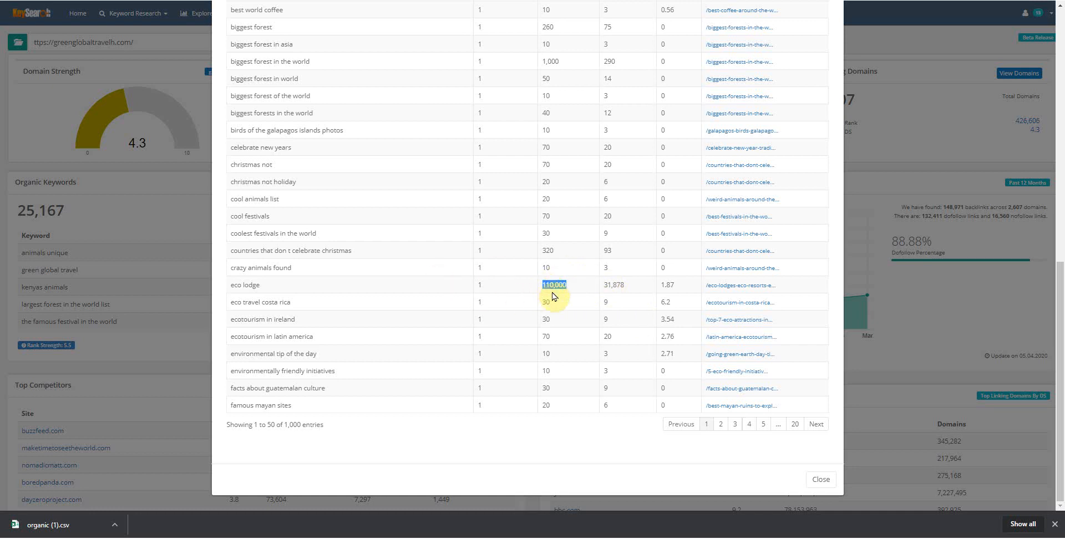
{"action": "scroll", "coordinate": [553, 297], "scroll_direction": "up", "scroll_amount": 10}
{"action": "scroll", "coordinate": [557, 299], "scroll_direction": "down", "scroll_amount": 10}
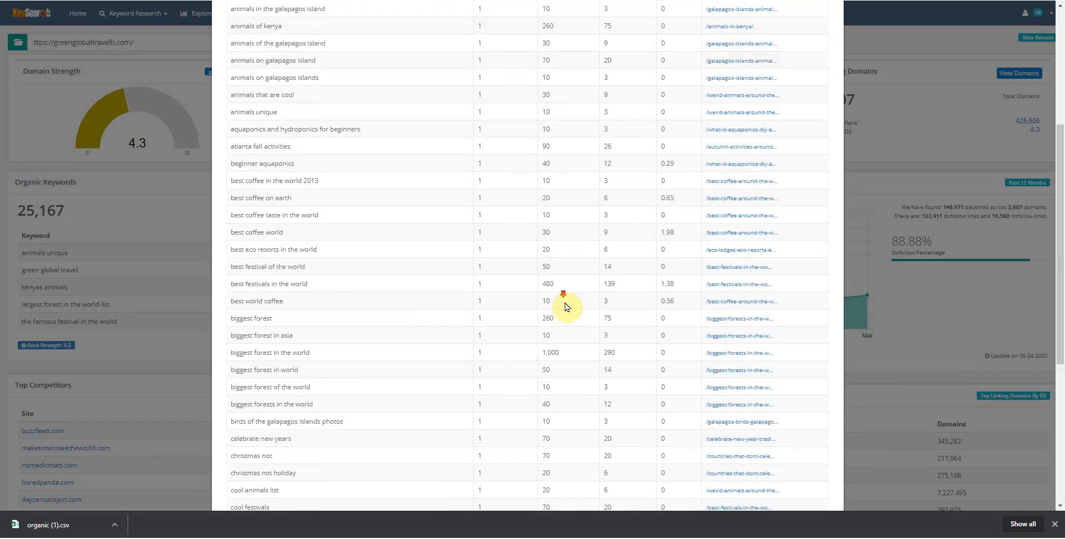
{"action": "scroll", "coordinate": [568, 305], "scroll_direction": "up", "scroll_amount": 2}
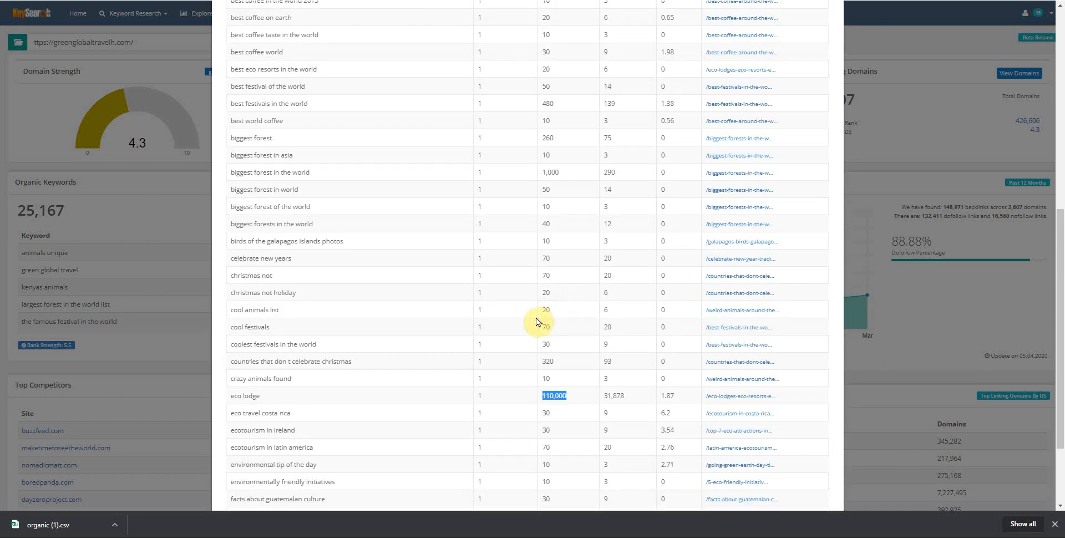
- Open the downloaded organic (1).csv file in Excel
{"action": "left_click", "coordinate": [75, 525]}
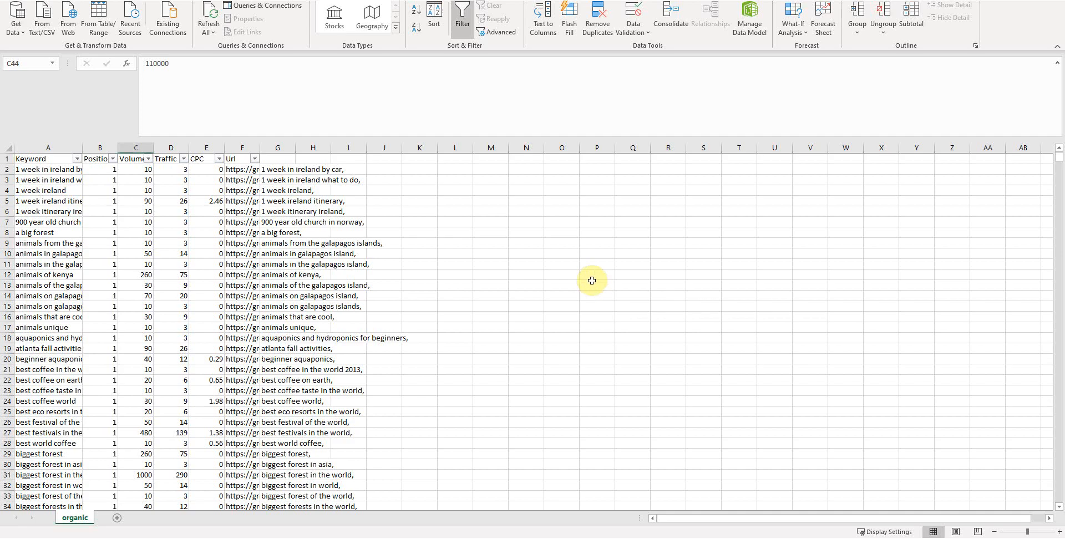
{"action": "left_click_drag", "start_coordinate": [492, 349], "coordinate": [494, 357]}
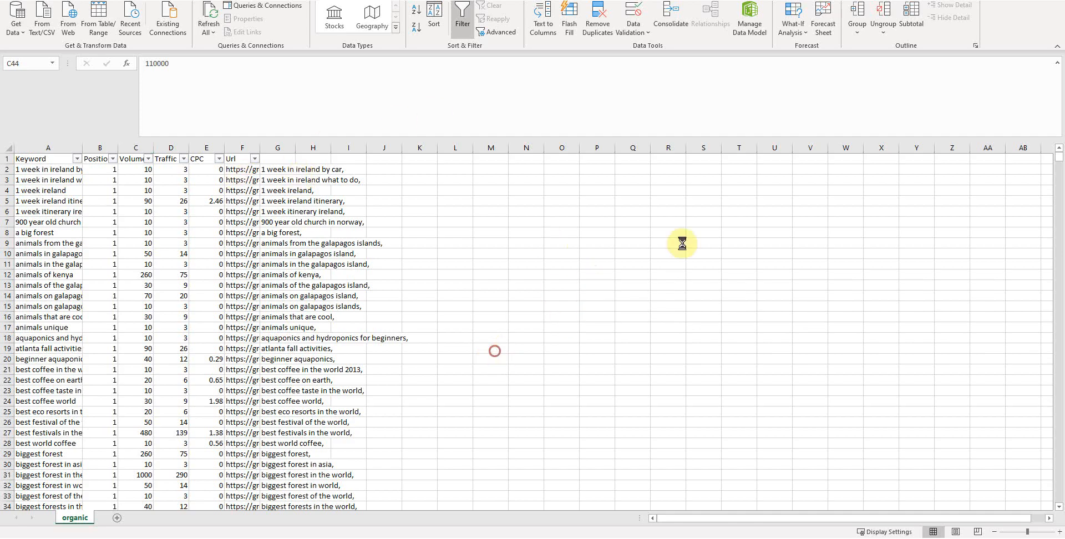
- Examine the Keyword, Position, Volume, Traffic, CPC and Url values in the first data row
{"action": "left_click", "coordinate": [246, 168]}
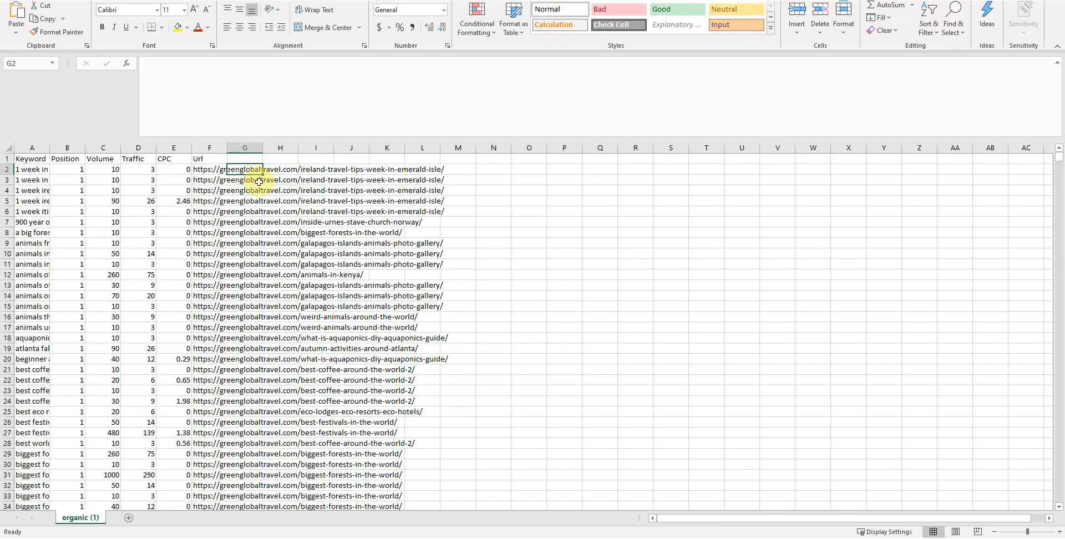
{"action": "key", "text": "Left"}
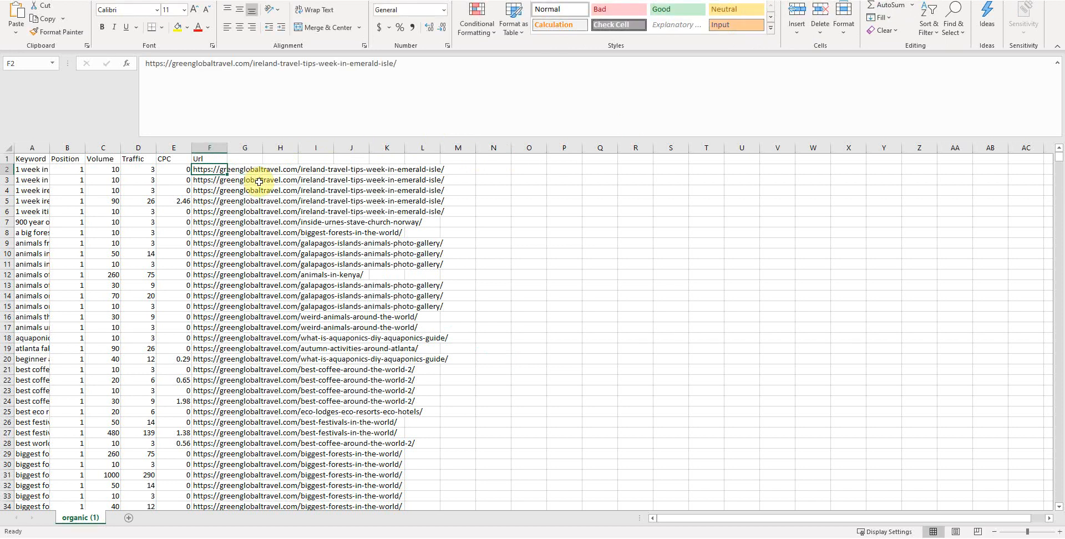
{"action": "key", "text": "Left"}
{"action": "key", "text": "Left"}
{"action": "key", "text": "Left"}
{"action": "key", "text": "Left"}
{"action": "key", "text": "Left"}
{"action": "key", "text": "Right"}
{"action": "key", "text": "Right"}
{"action": "key", "text": "Right"}
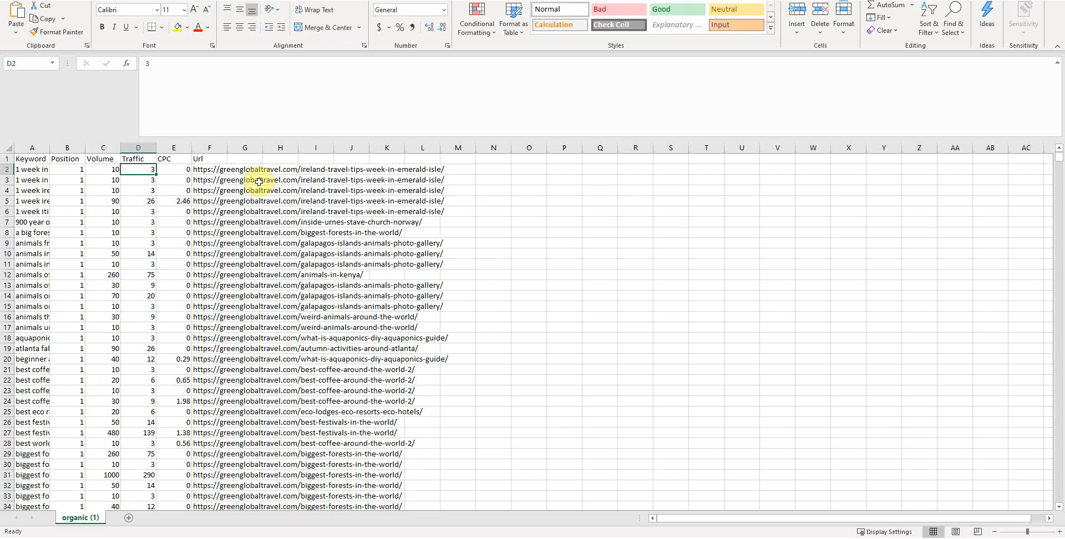
- Enter the formula =D2/C2 in cell K2 to divide the first keyword's traffic by its volume
{"action": "key", "text": "Right"}
{"action": "key", "text": "Right"}
{"action": "key", "text": "Right"}
{"action": "key", "text": "Right"}
{"action": "key", "text": "Right"}
{"action": "key", "text": "Right"}
{"action": "key", "text": "Right"}
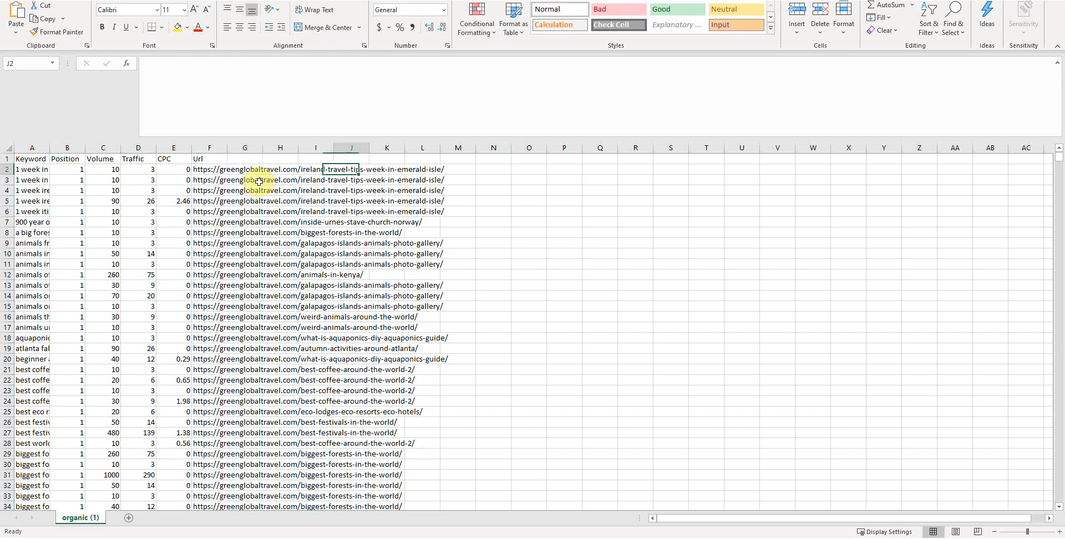
{"action": "type", "text": "="}
{"action": "key", "text": "Left"}
{"action": "key", "text": "Left"}
{"action": "key", "text": "Left"}
{"action": "key", "text": "Left"}
{"action": "key", "text": "Left"}
{"action": "key", "text": "Left"}
{"action": "key", "text": "Left"}
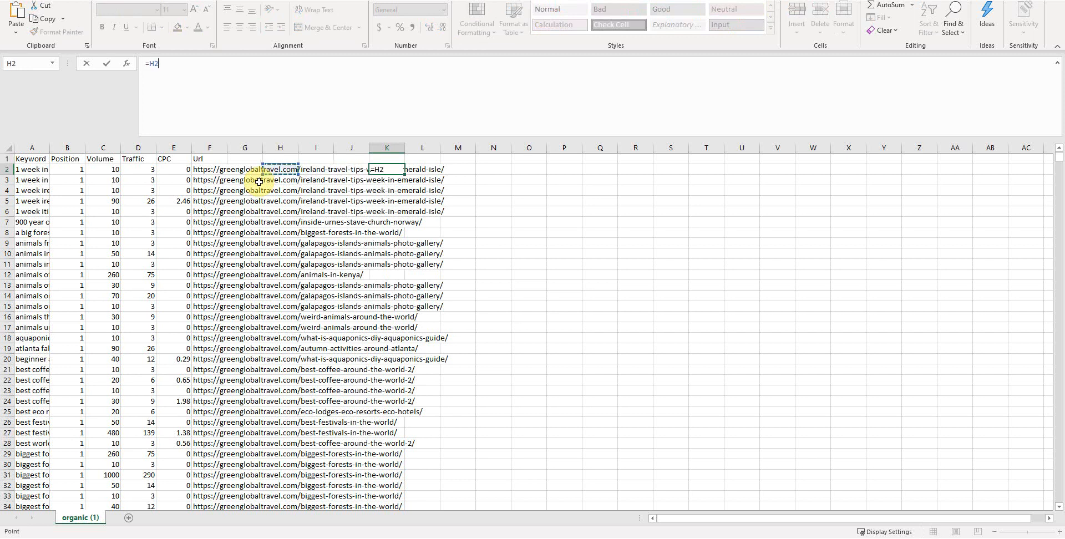
{"action": "key", "text": "Left"}
{"action": "key", "text": "Left"}
{"action": "key", "text": "Left"}
{"action": "key", "text": "Left"}
{"action": "key", "text": "Left"}
{"action": "key", "text": "Left"}
{"action": "key", "text": "Left"}
{"action": "key", "text": "Left"}
{"action": "key", "text": "Right"}
{"action": "key", "text": "ctrl+Return"}
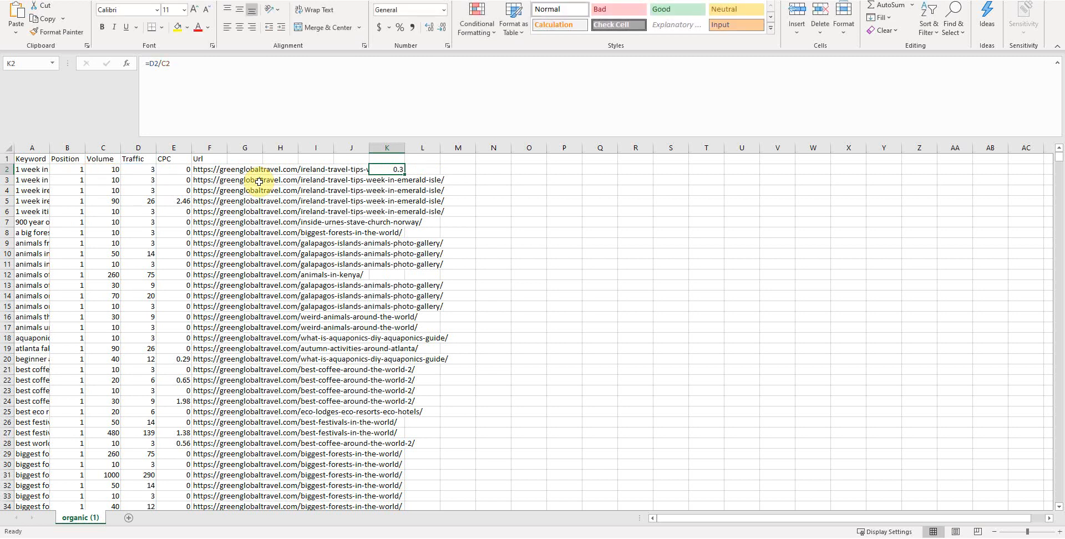
- Enter =CONCATENATE(A2,",") in cell G2 to append a comma to the first keyword
{"action": "key", "text": "Left"}
{"action": "key", "text": "Left"}
{"action": "key", "text": "Left"}
{"action": "key", "text": "Left"}
{"action": "key", "text": "Left"}
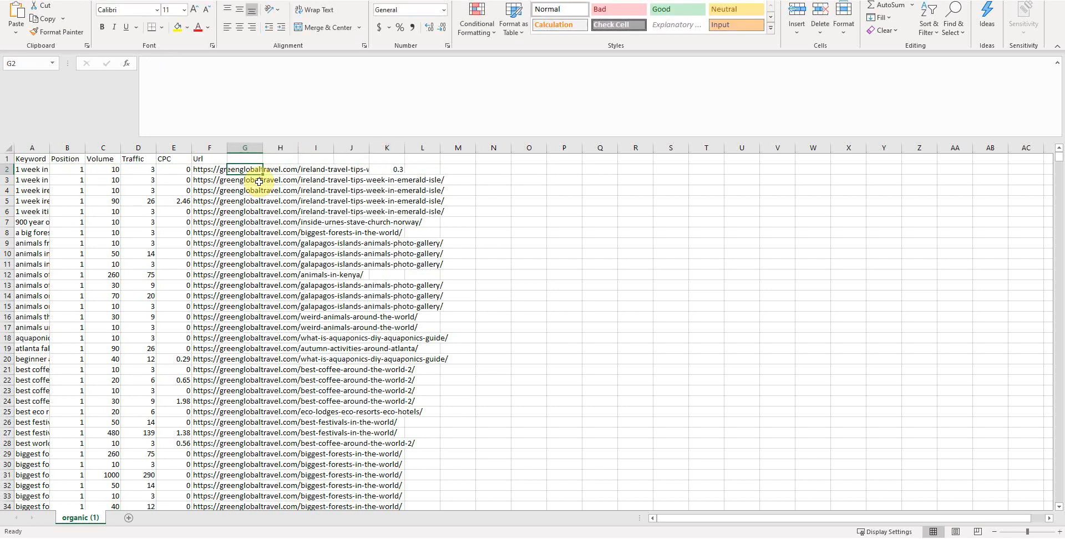
{"action": "key", "text": "Right"}
{"action": "type", "text": "=concate"}
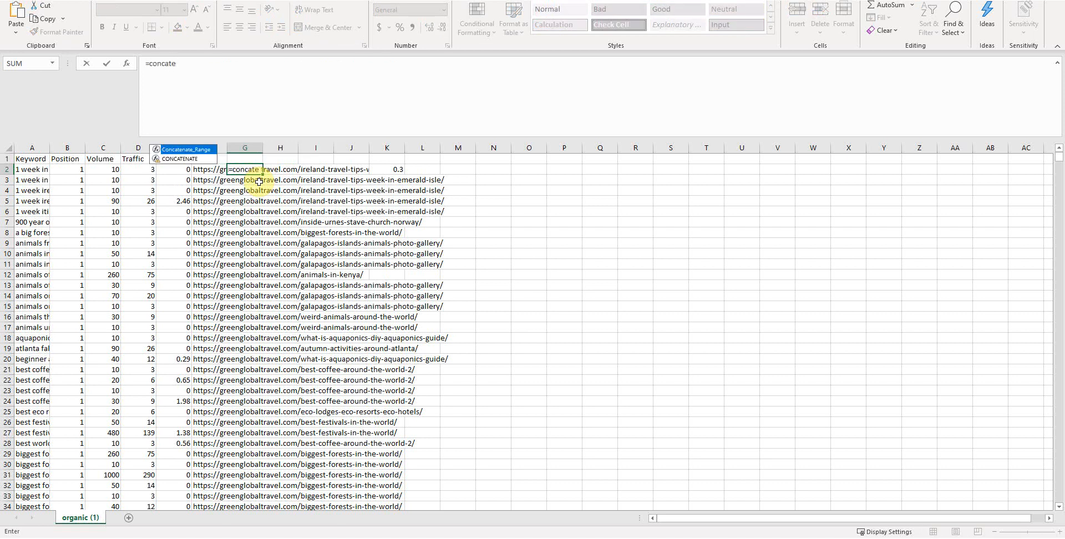
{"action": "double_click", "coordinate": [181, 158]}
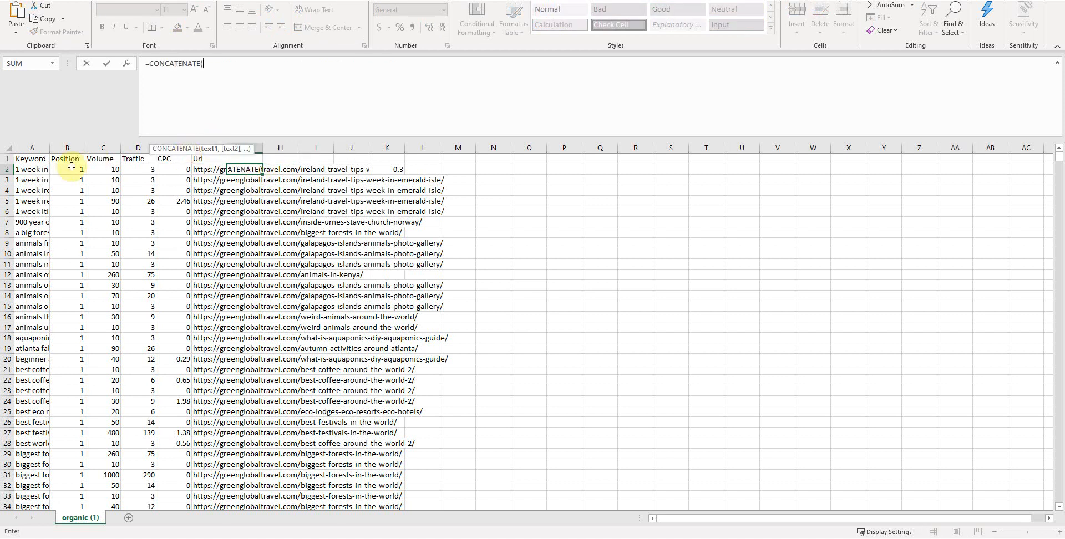
{"action": "left_click", "coordinate": [28, 174]}
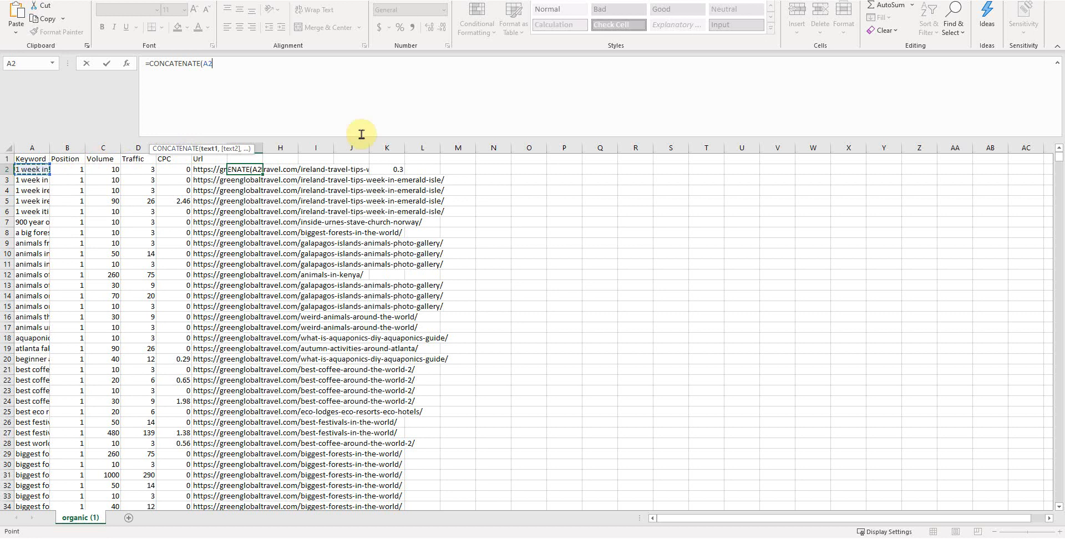
{"action": "type", "text": ","}
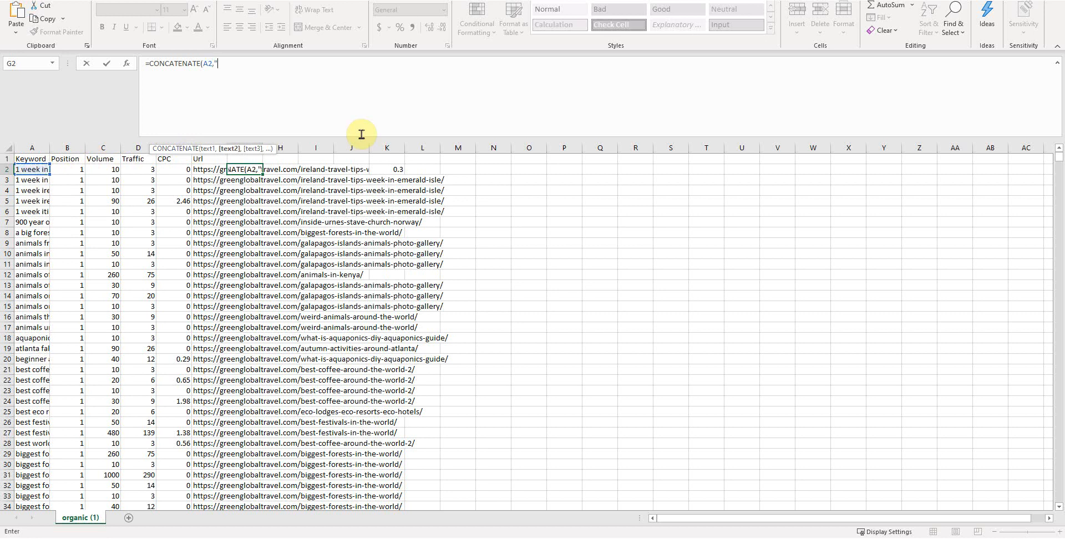
{"action": "type", "text": "\",\")"}
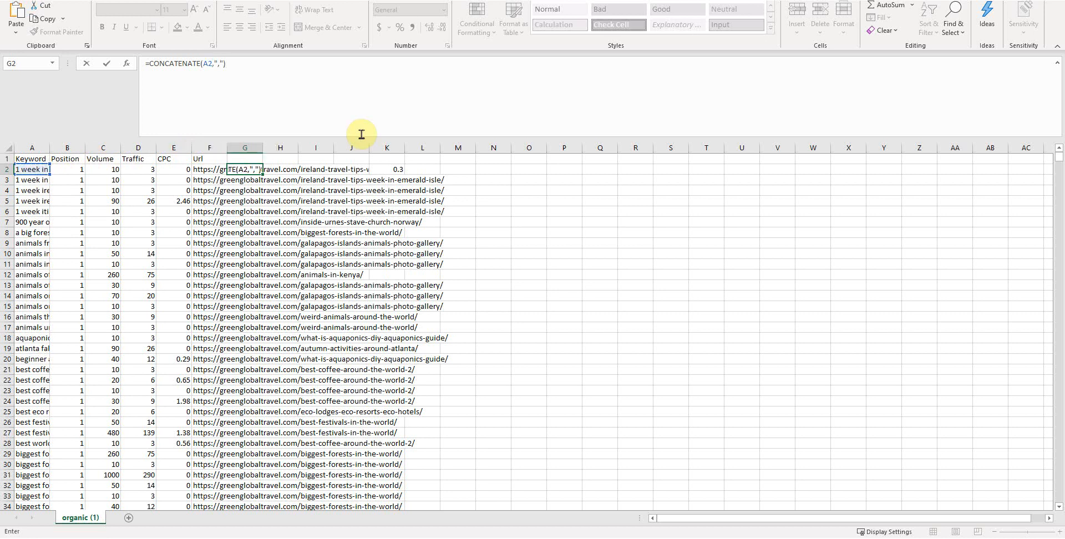
{"action": "key", "text": "ctrl+Return"}
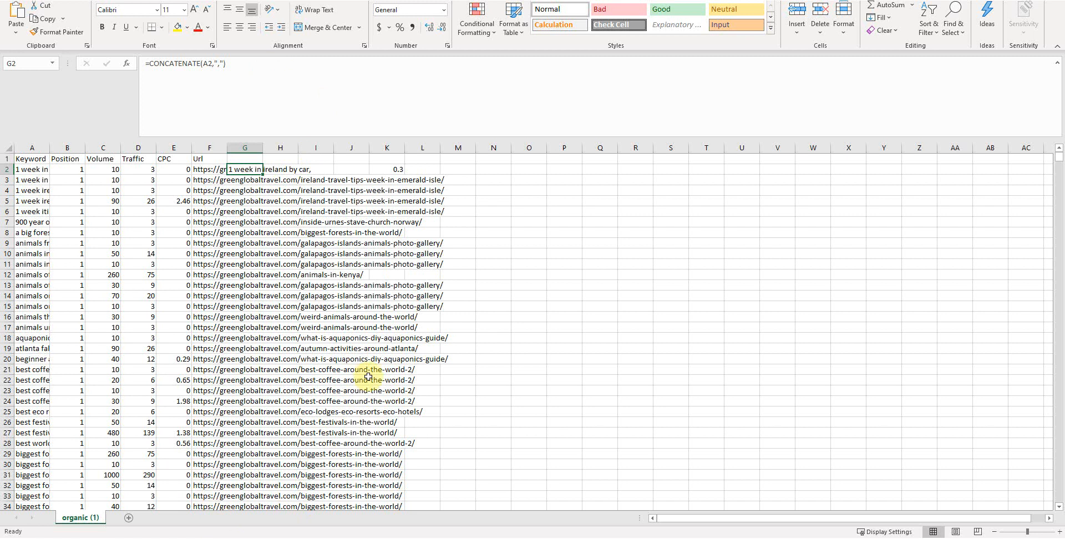
- Fill the CONCATENATE formula from G2 down column G for every keyword row
{"action": "key", "text": "ctrl+c"}
{"action": "key", "text": "shift+Down"}
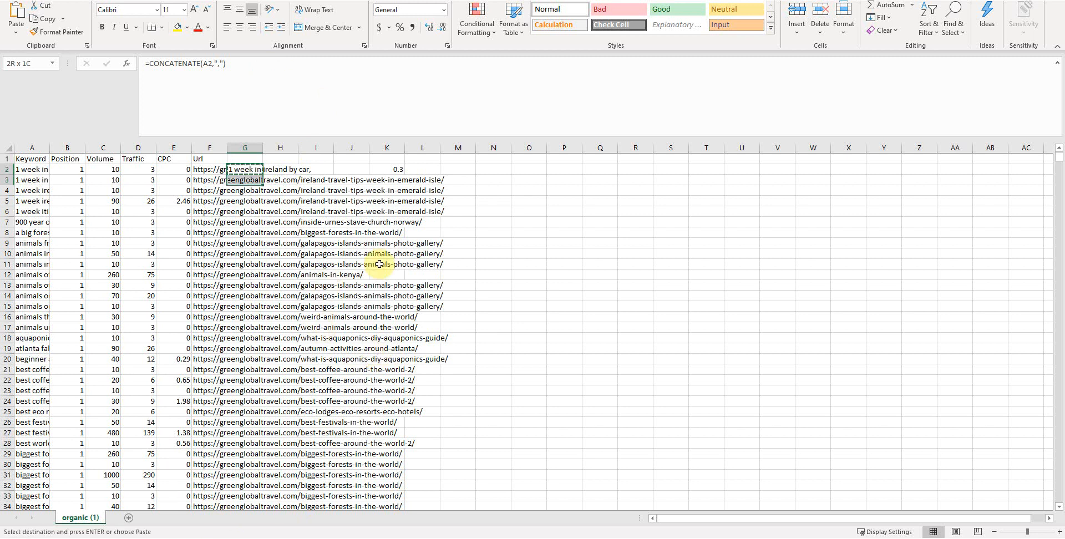
{"action": "left_click", "coordinate": [247, 170]}
{"action": "key", "text": "Escape"}
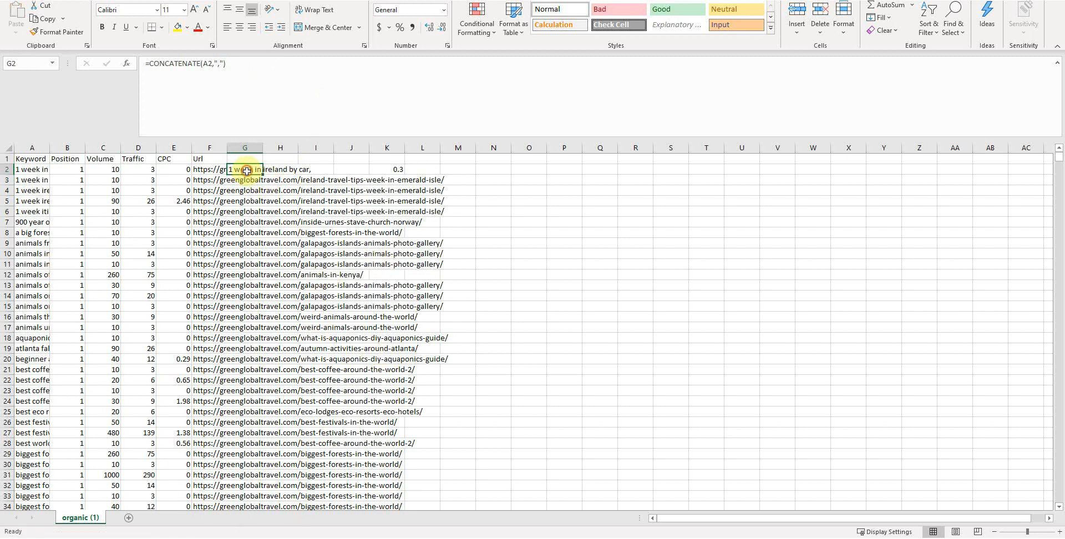
{"action": "double_click", "coordinate": [265, 174]}
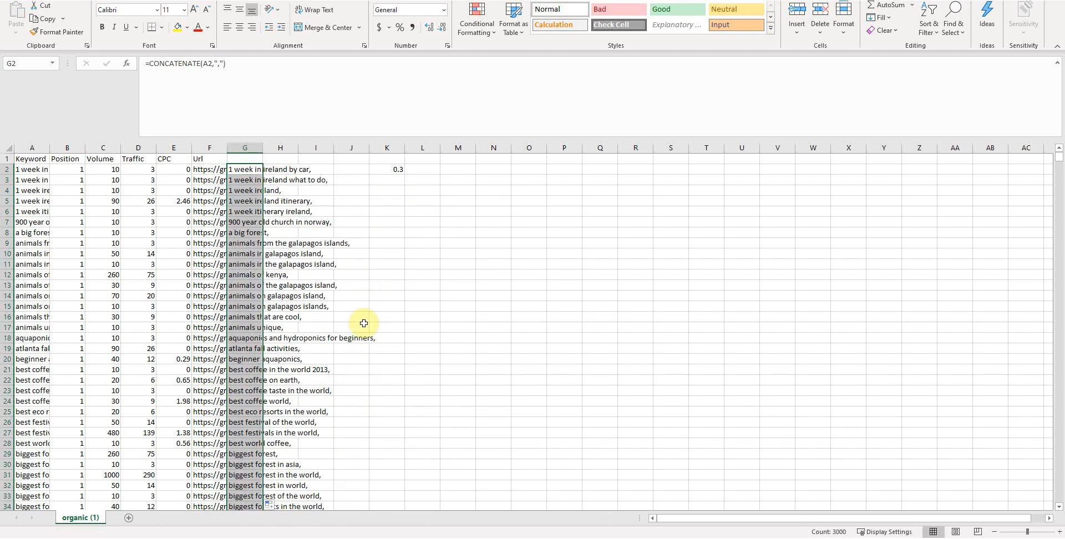
- Check the filled formulas and the other columns in the last data row, then return to the top of the list
{"action": "scroll", "coordinate": [202, 239], "scroll_direction": "down", "scroll_amount": 1}
{"action": "left_click", "coordinate": [239, 305]}
{"action": "key", "text": "ctrl+Down"}
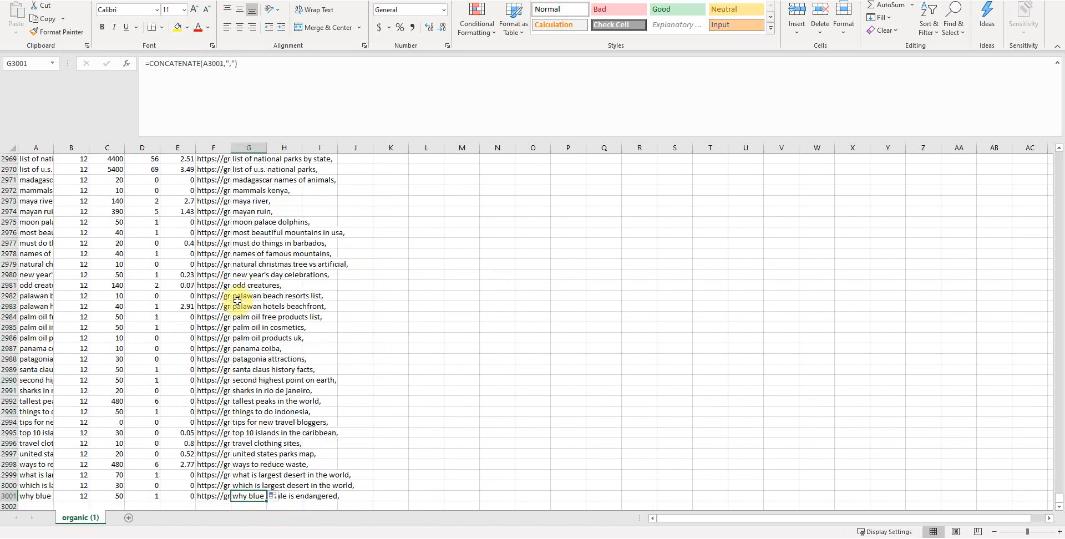
{"action": "key", "text": "Left"}
{"action": "key", "text": "Left"}
{"action": "key", "text": "Left"}
{"action": "key", "text": "Left"}
{"action": "key", "text": "Left"}
{"action": "key", "text": "Left"}
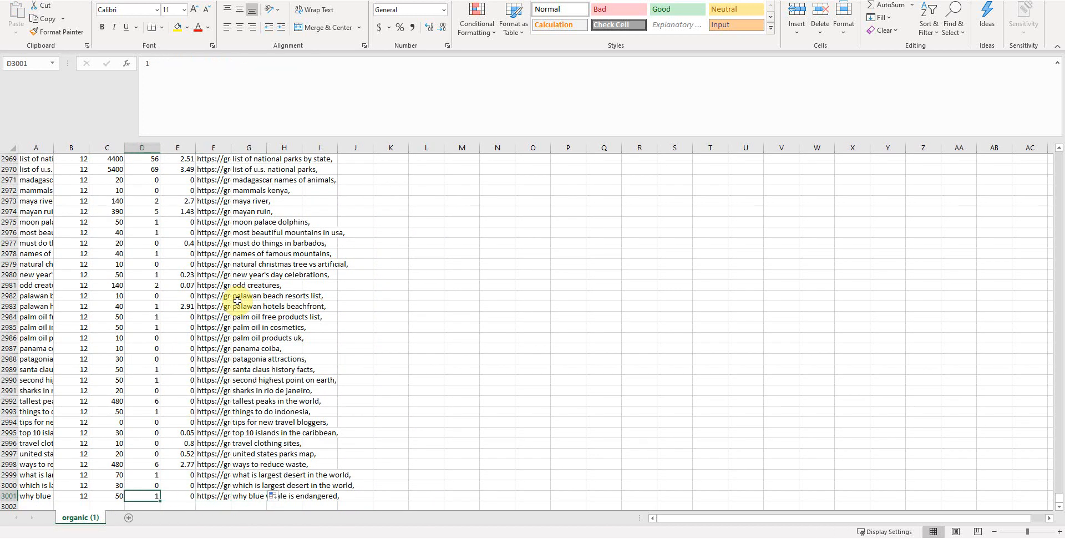
{"action": "key", "text": "Right"}
{"action": "key", "text": "Right"}
{"action": "key", "text": "Right"}
{"action": "key", "text": "Right"}
{"action": "key", "text": "Right"}
{"action": "key", "text": "Right"}
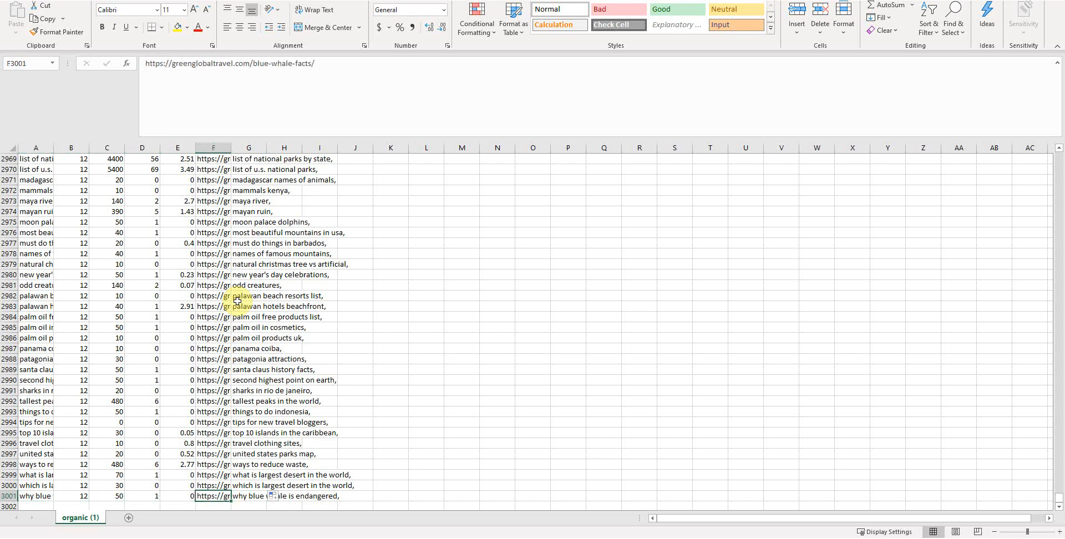
{"action": "key", "text": "ctrl+Up"}
{"action": "scroll", "coordinate": [250, 355], "scroll_direction": "up", "scroll_amount": 1}
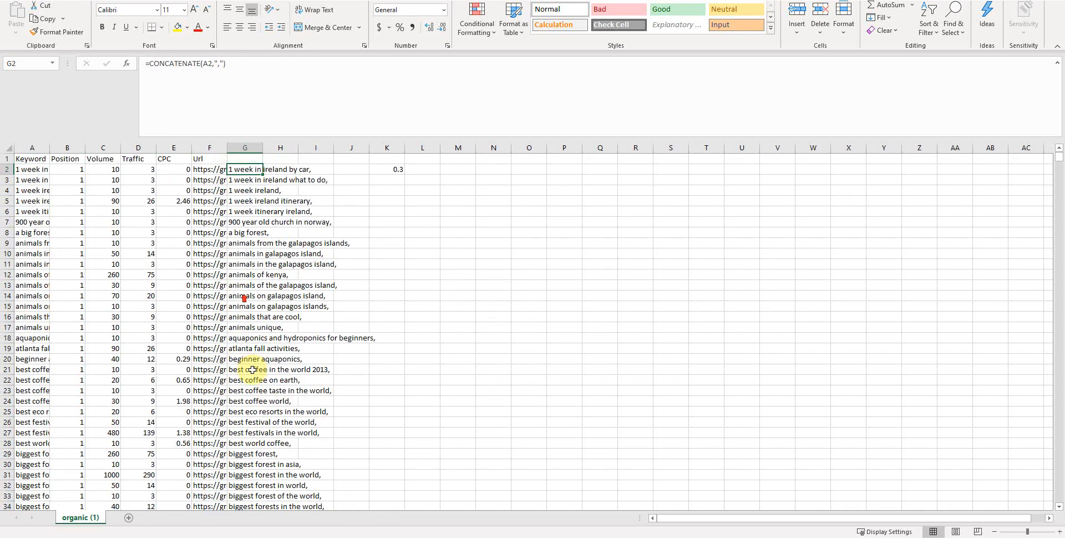
- Add filters to the header row from Keyword to Url (A1:F1)
{"action": "left_click", "coordinate": [33, 149]}
{"action": "left_click", "coordinate": [29, 167]}
{"action": "left_click", "coordinate": [29, 160]}
{"action": "key", "text": "ctrl+shift+Right"}
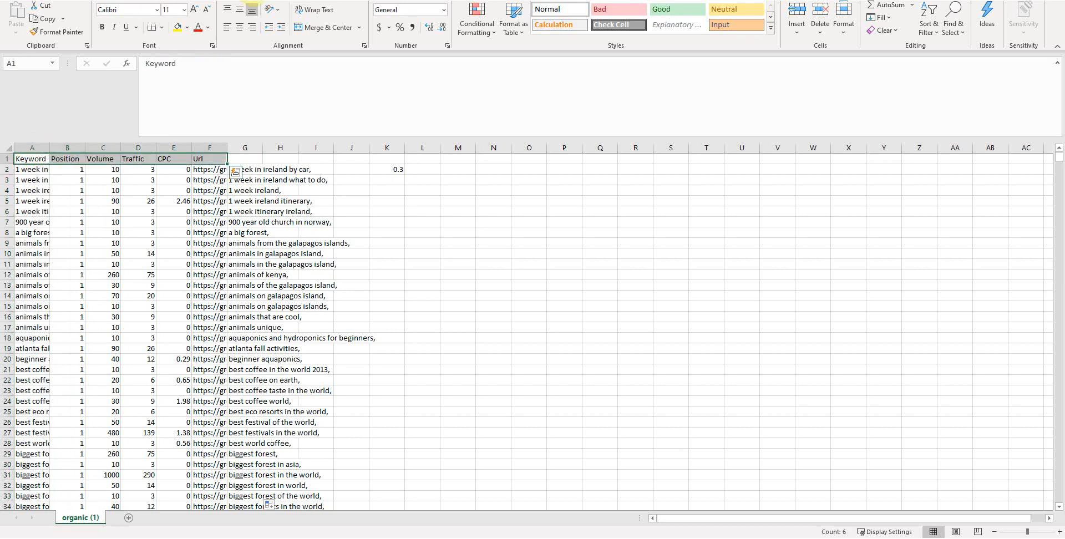
{"action": "left_click", "coordinate": [249, 0]}
{"action": "left_click", "coordinate": [463, 18]}
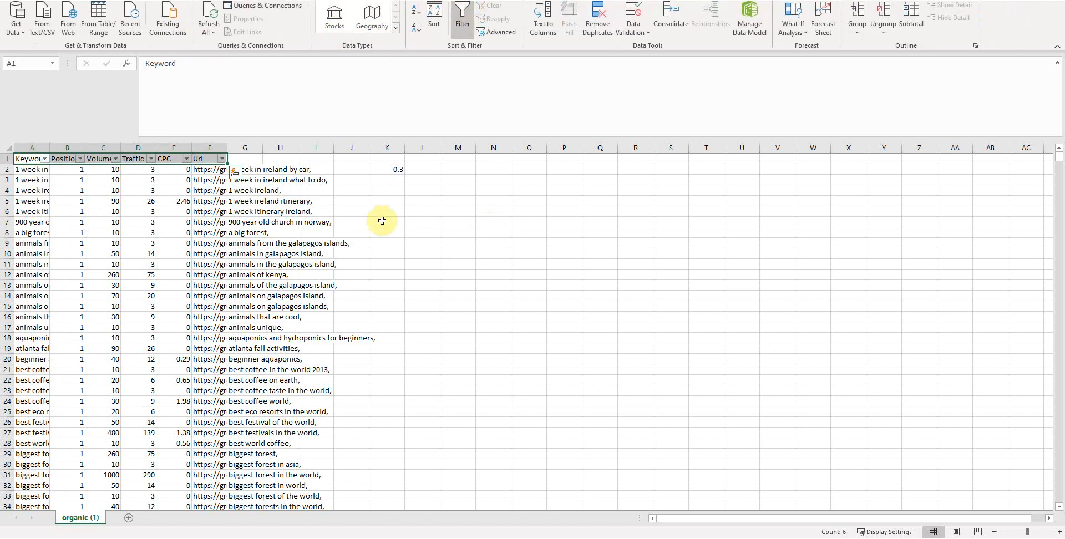
- Filter the Position column to show only keywords ranking at position 1
{"action": "left_click", "coordinate": [81, 166]}
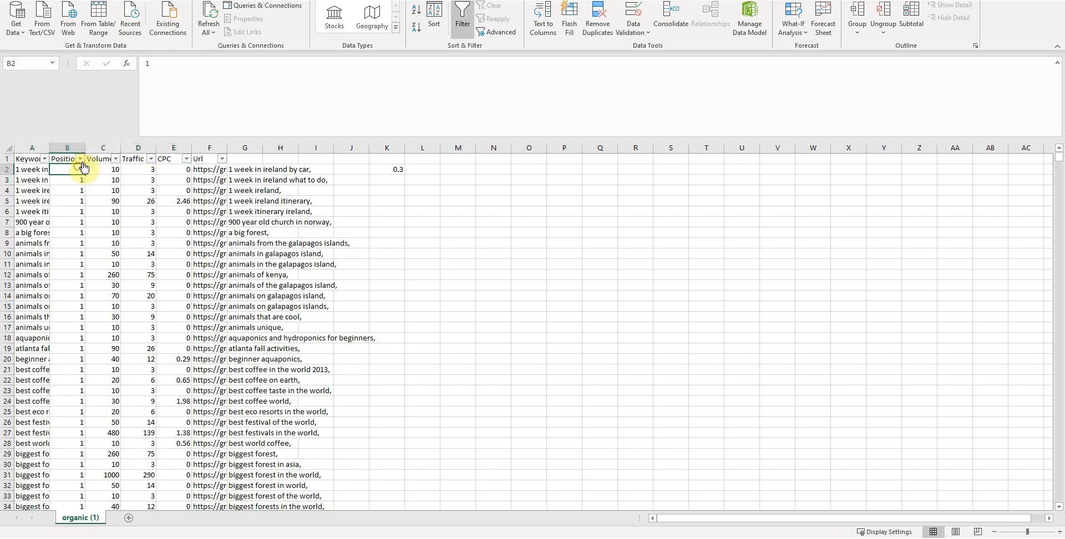
{"action": "left_click", "coordinate": [81, 159]}
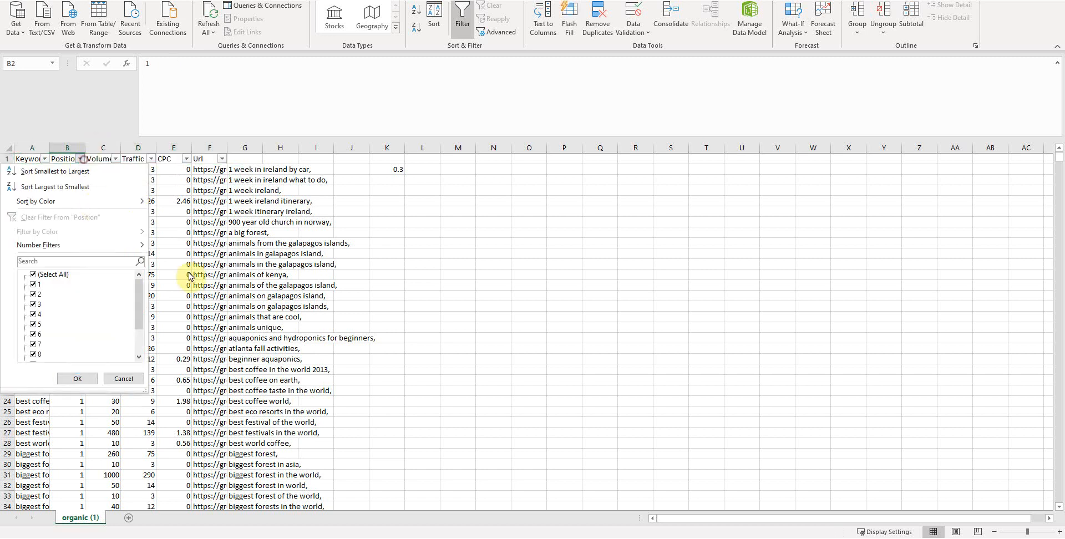
{"action": "left_click", "coordinate": [33, 276]}
{"action": "left_click", "coordinate": [33, 284]}
{"action": "left_click", "coordinate": [78, 379]}
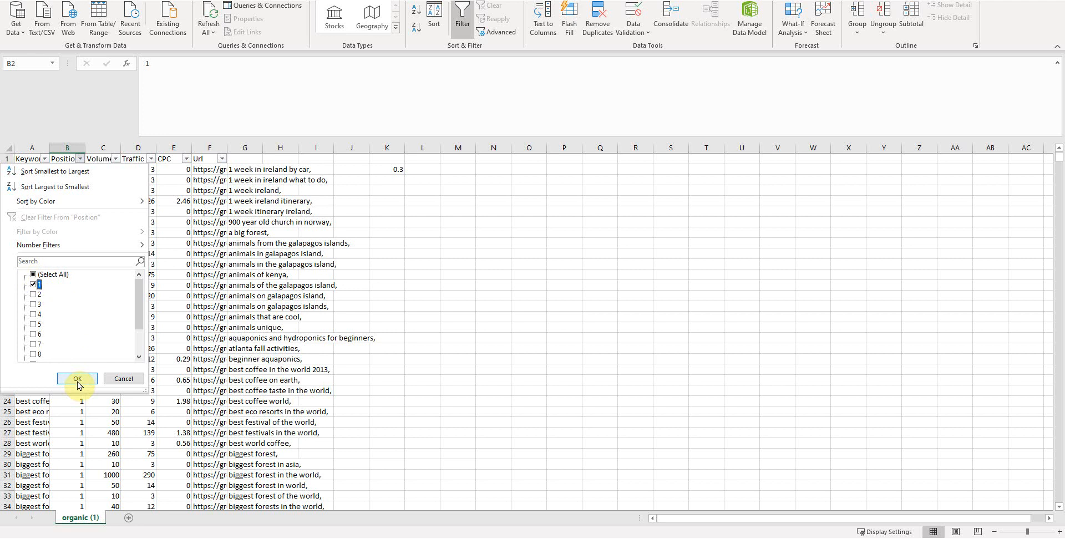
- Try sorting the filtered keywords by Volume from largest to smallest, and undo the sort
{"action": "left_click", "coordinate": [115, 158]}
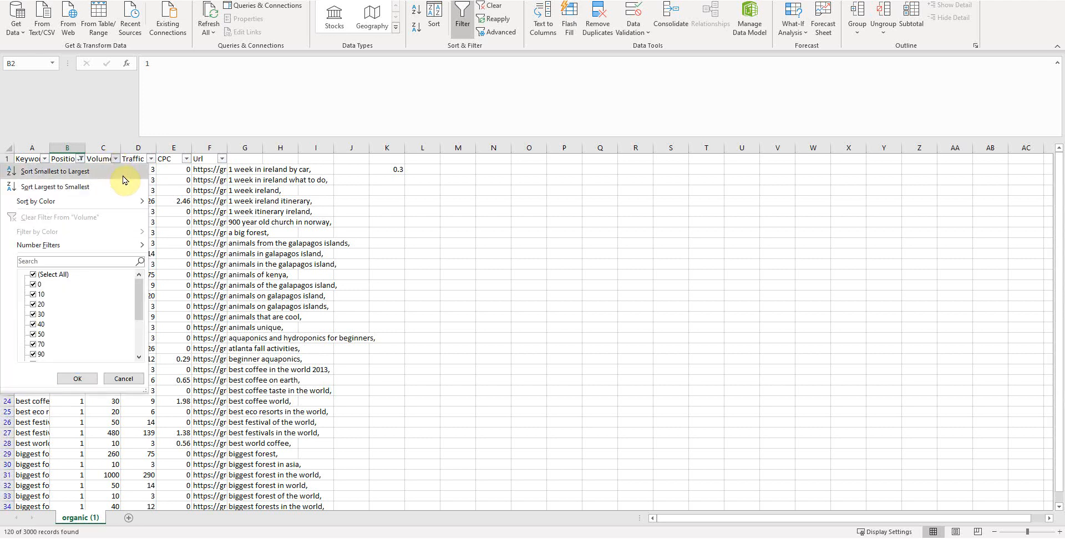
{"action": "left_click", "coordinate": [114, 192]}
{"action": "left_click", "coordinate": [239, 170]}
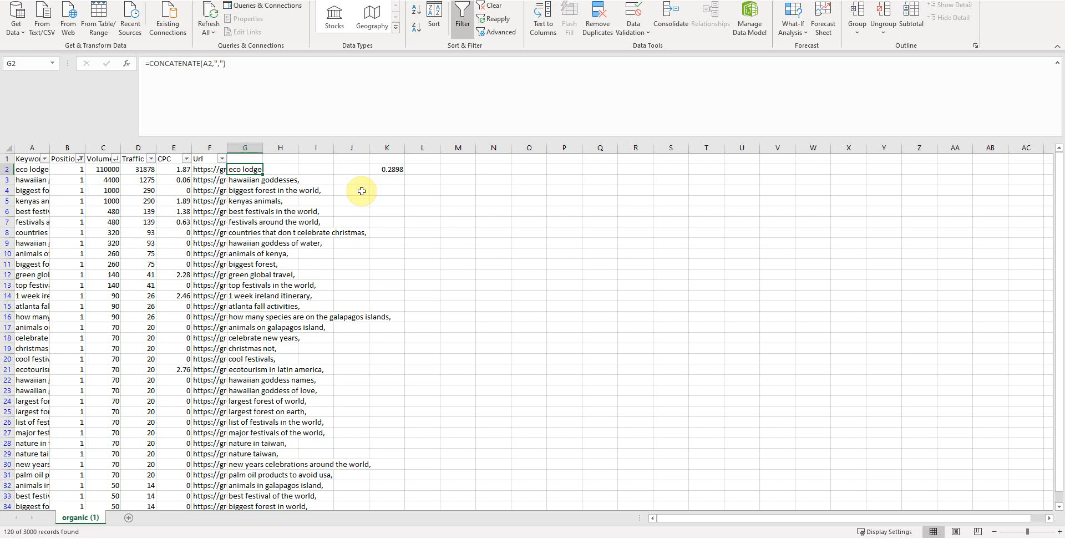
{"action": "key", "text": "ctrl+z"}
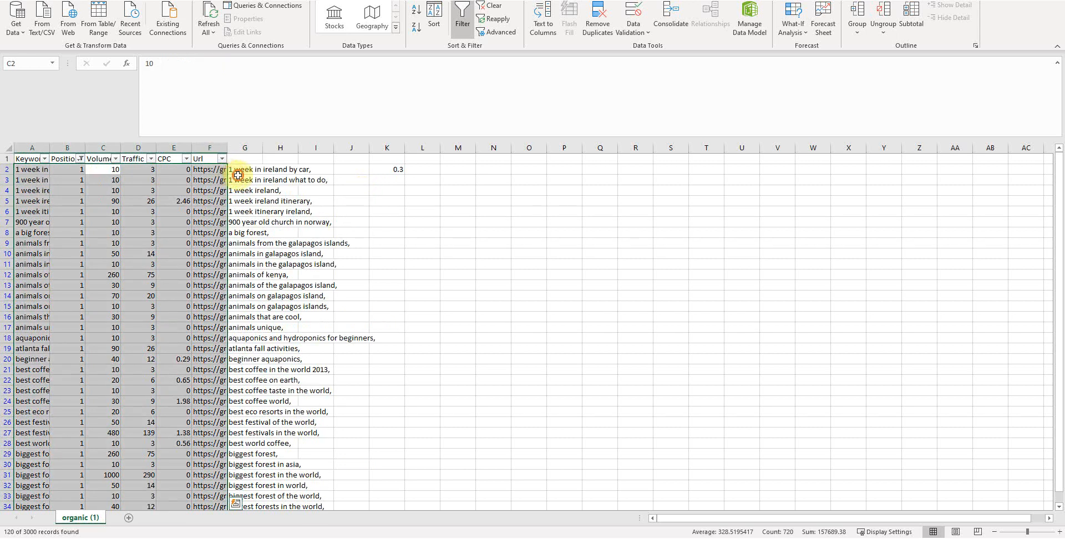
- Copy the first 50 comma-terminated keywords in column G, cells G2 to G51
{"action": "left_click", "coordinate": [237, 175]}
{"action": "left_click", "coordinate": [255, 168]}
{"action": "key", "text": "shift+Down"}
{"action": "key", "text": "shift+Down"}
{"action": "key", "text": "shift+Down"}
{"action": "key", "text": "shift+Down"}
{"action": "key", "text": "shift+Down"}
{"action": "key", "text": "shift+Down"}
{"action": "key", "text": "shift+Down"}
{"action": "key", "text": "shift+Down"}
{"action": "key", "text": "shift+Down"}
{"action": "key", "text": "shift+Down"}
{"action": "key", "text": "shift+Down"}
{"action": "key", "text": "shift+Down"}
{"action": "key", "text": "shift+Down"}
{"action": "key", "text": "shift+Down"}
{"action": "key", "text": "shift+Down"}
{"action": "key", "text": "shift+Down"}
{"action": "key", "text": "shift+Down"}
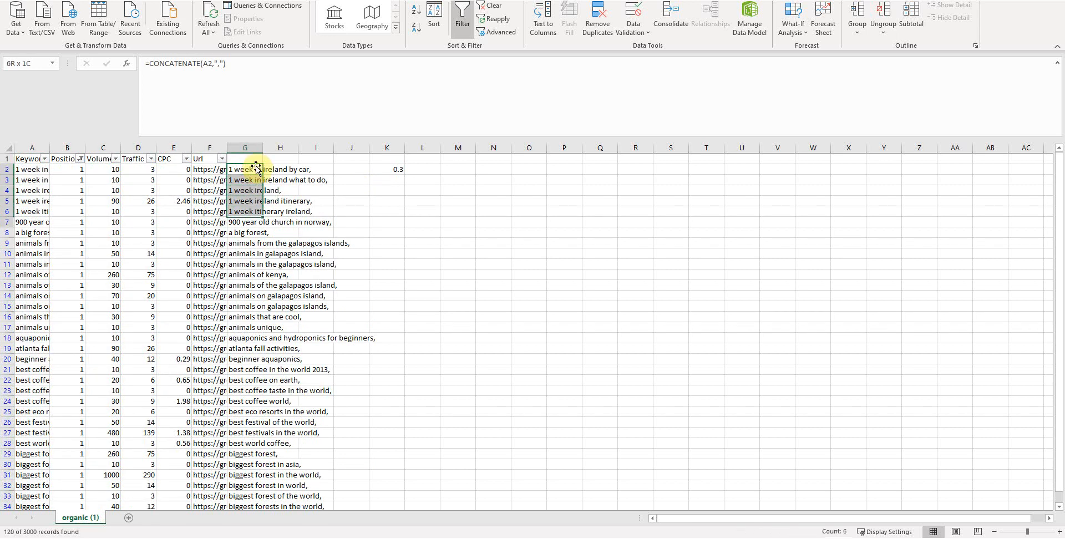
{"action": "key", "text": "shift+Down"}
{"action": "key", "text": "shift+Down"}
{"action": "key", "text": "shift+Down"}
{"action": "key", "text": "shift+Down"}
{"action": "key", "text": "shift+Down"}
{"action": "key", "text": "shift+Down"}
{"action": "key", "text": "shift+Down"}
{"action": "key", "text": "shift+Down"}
{"action": "key", "text": "shift+Down"}
{"action": "key", "text": "shift+Down"}
{"action": "key", "text": "shift+Down"}
{"action": "key", "text": "shift+Down"}
{"action": "key", "text": "shift+Down"}
{"action": "key", "text": "shift+Down"}
{"action": "key", "text": "shift+Down"}
{"action": "key", "text": "shift+Down"}
{"action": "key", "text": "shift+Down"}
{"action": "key", "text": "shift+Down"}
{"action": "key", "text": "shift+Down"}
{"action": "key", "text": "shift+Down"}
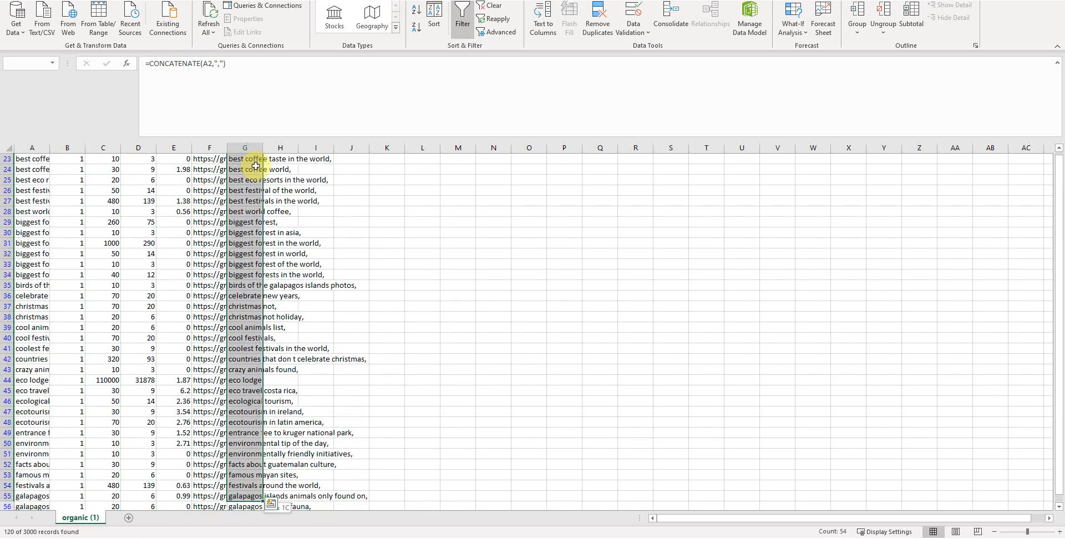
{"action": "key", "text": "shift+Up"}
{"action": "key", "text": "shift+Up"}
{"action": "key", "text": "shift+Up"}
{"action": "key", "text": "shift+Down"}
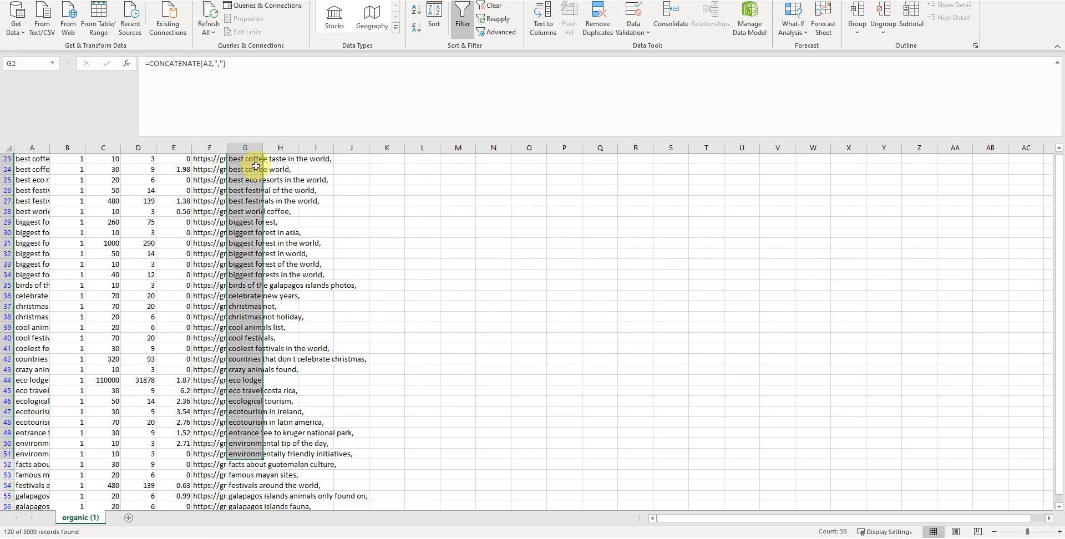
{"action": "key", "text": "ctrl+c"}
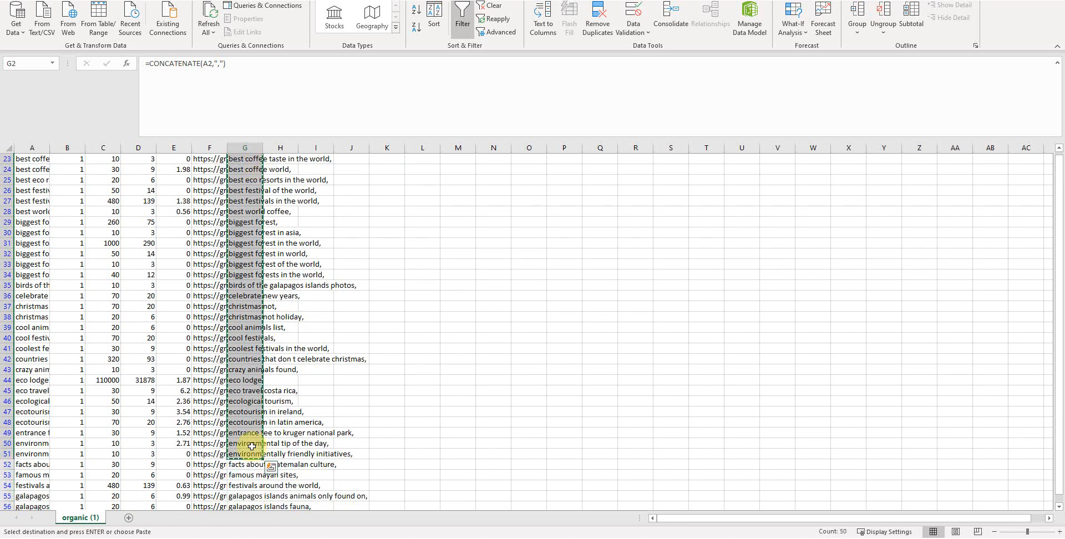
- Switch to KeySearch in the browser and open the bulk search that accepts up to 50 comma-separated keywords
{"action": "left_click", "coordinate": [222, 516]}
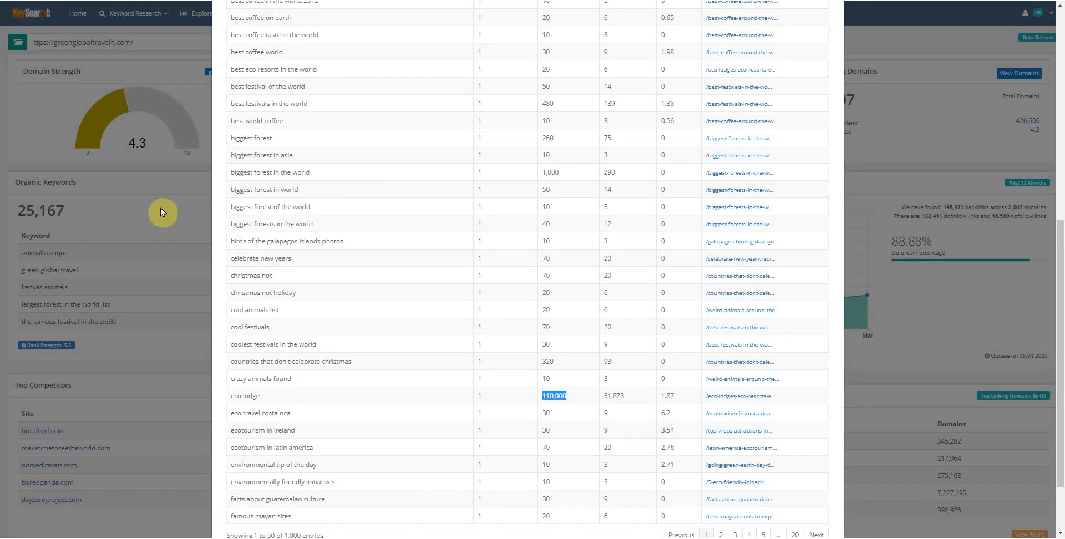
{"action": "left_click", "coordinate": [148, 62]}
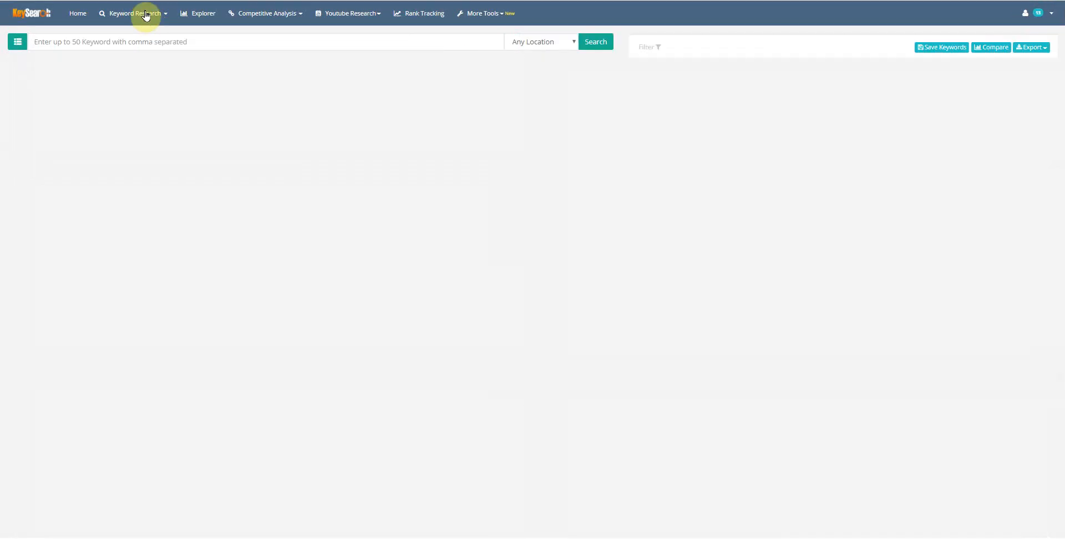
{"action": "left_click", "coordinate": [143, 14]}
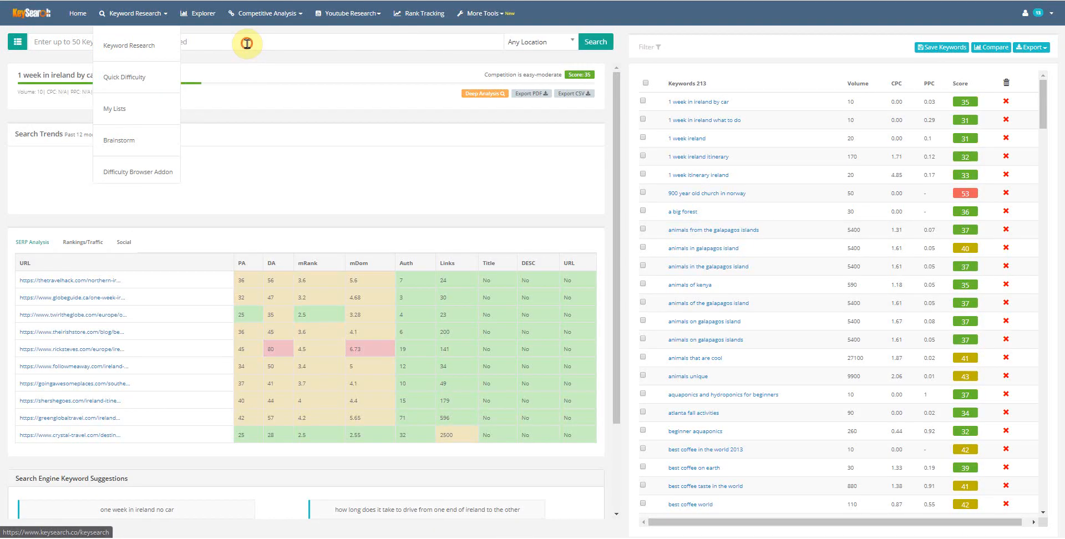
- Switch to the organic (1) workbook in Excel, recopy the 50 keywords in G2 to G51, and return to KeySearch
{"action": "left_click", "coordinate": [255, 44]}
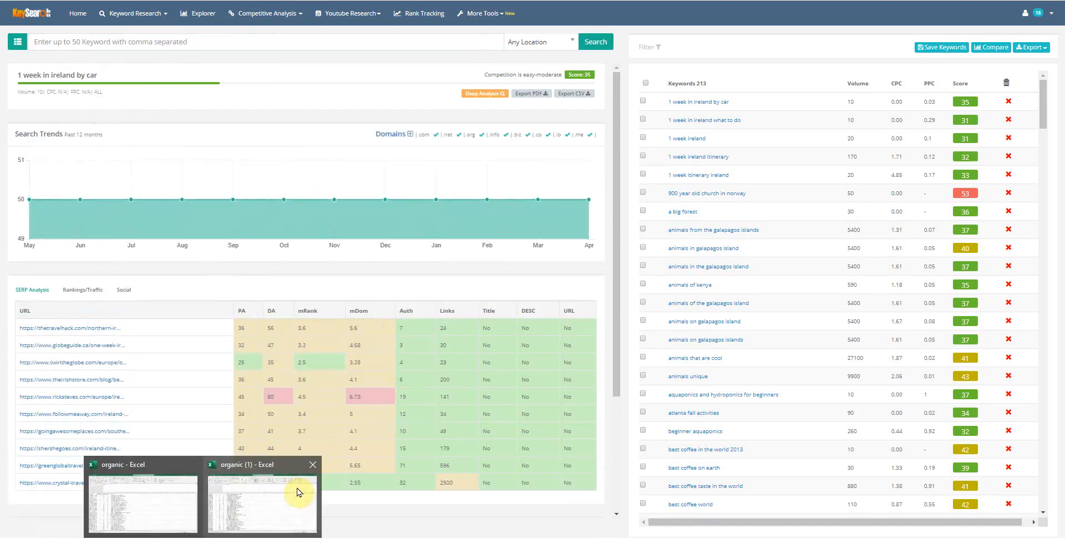
{"action": "left_click", "coordinate": [276, 507]}
{"action": "key", "text": "ctrl+c"}
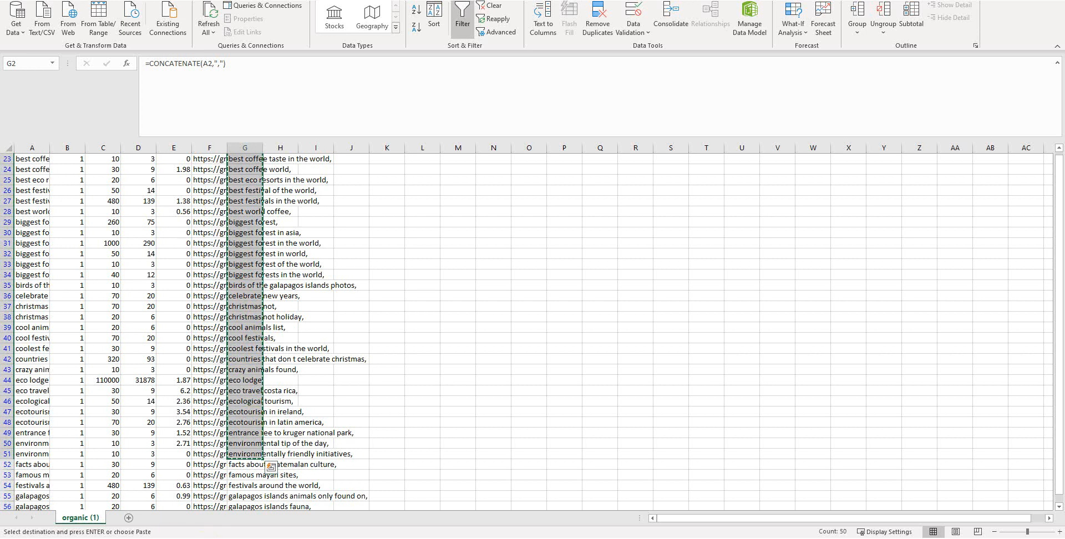
{"action": "mouse_move", "coordinate": [224, 522]}
{"action": "left_click", "coordinate": [231, 502]}
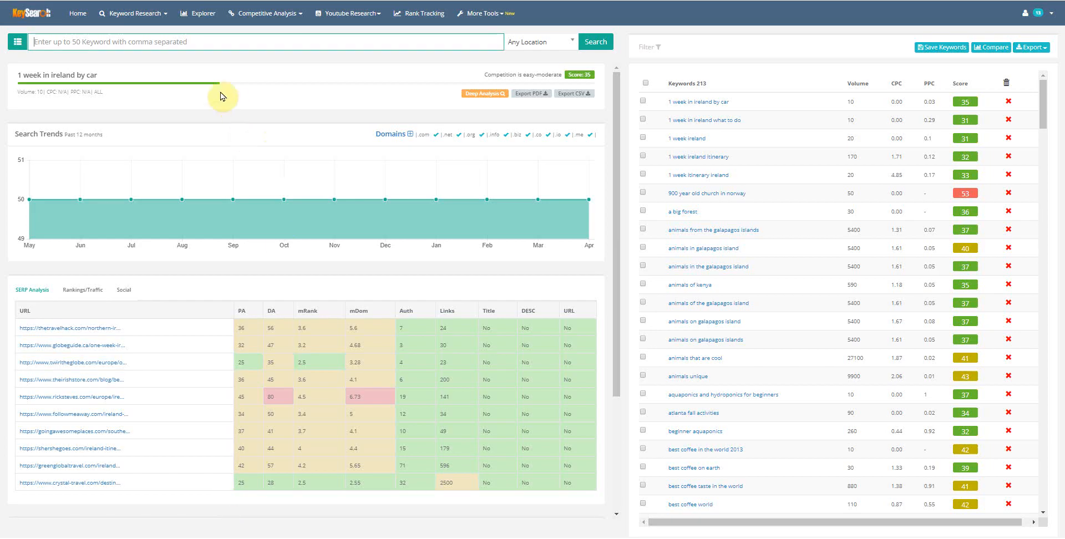
- Paste the 50 comma-separated keywords into the bulk search and run it for Any Location
{"action": "left_click", "coordinate": [205, 41]}
{"action": "key", "text": "ctrl+v"}
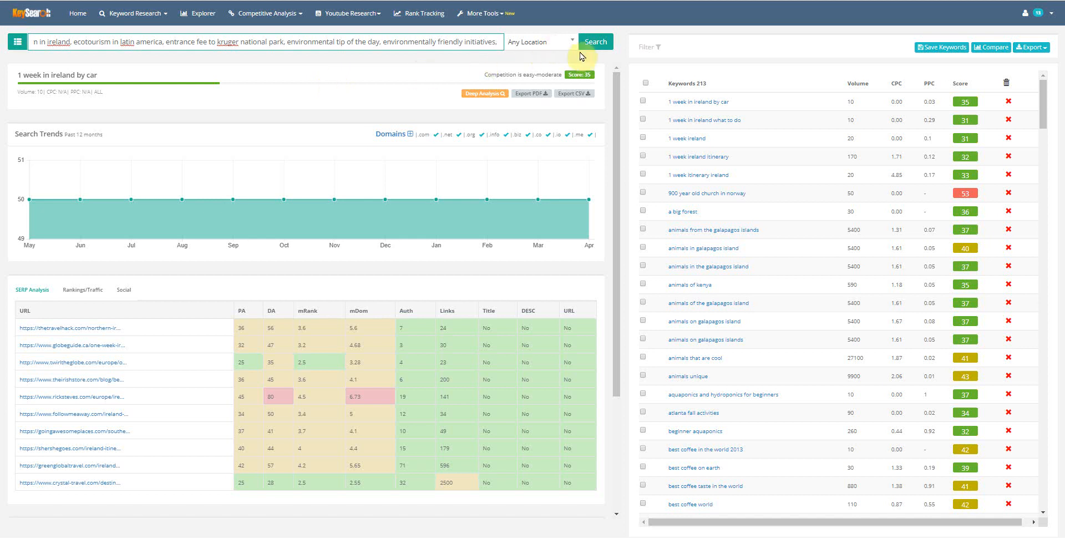
{"action": "left_click", "coordinate": [604, 41]}
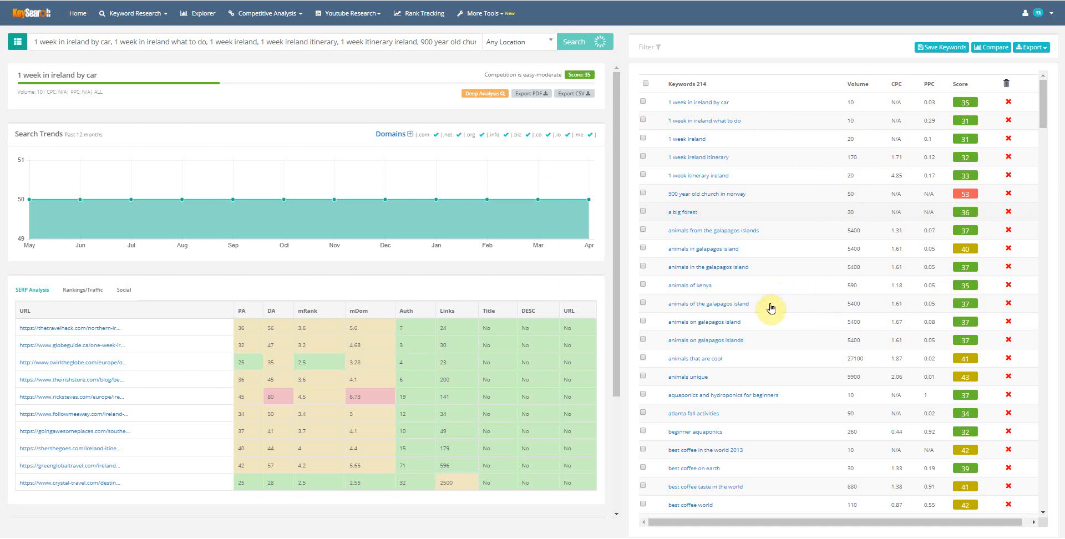
- Examine the difficulty scores in the keyword results and the SERP analysis for "1 week in ireland by car"
{"action": "scroll", "coordinate": [771, 309], "scroll_direction": "down", "scroll_amount": 3}
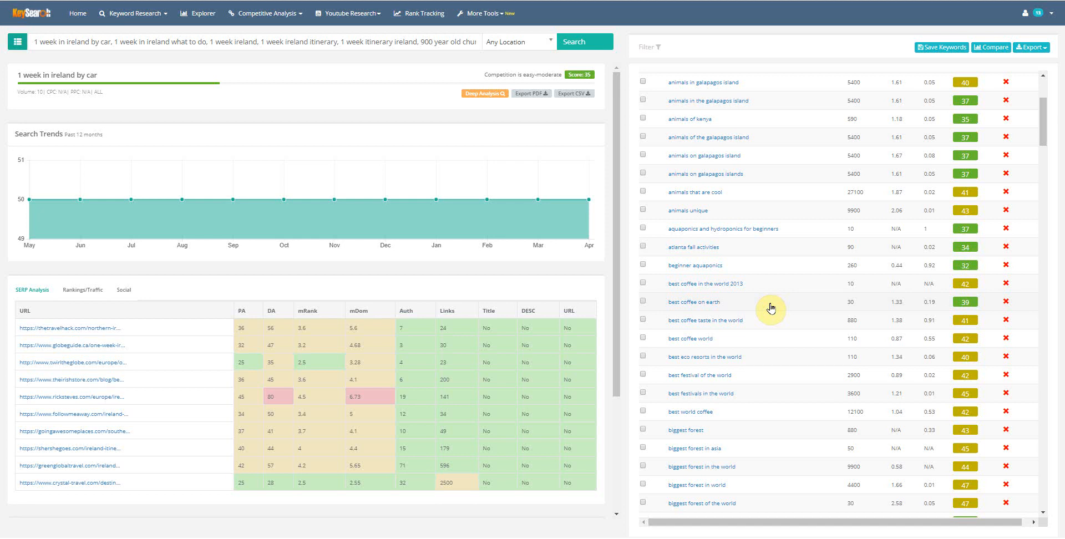
{"action": "scroll", "coordinate": [1042, 112], "scroll_direction": "up", "scroll_amount": 3}
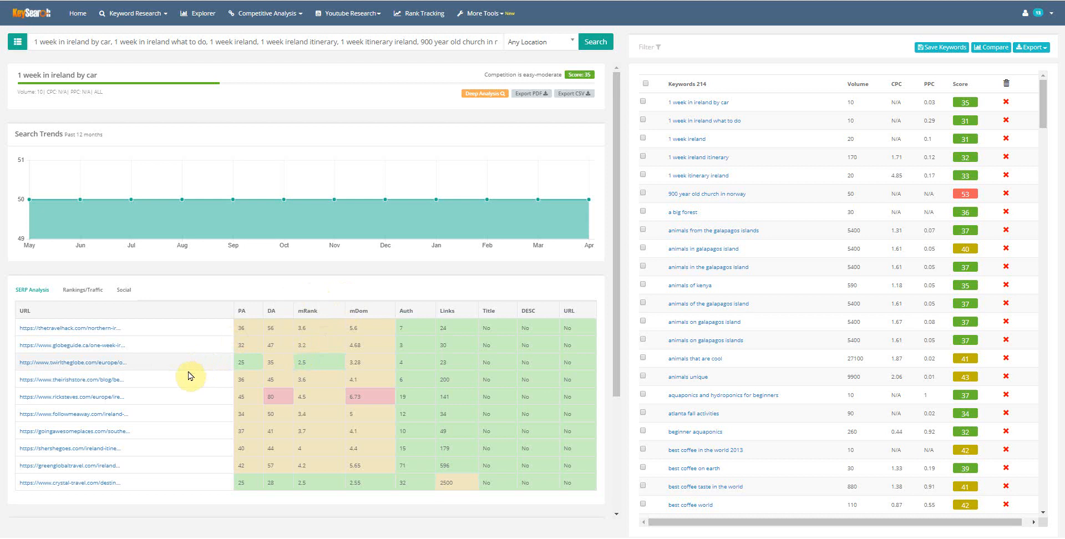
{"action": "scroll", "coordinate": [148, 392], "scroll_direction": "down", "scroll_amount": 2}
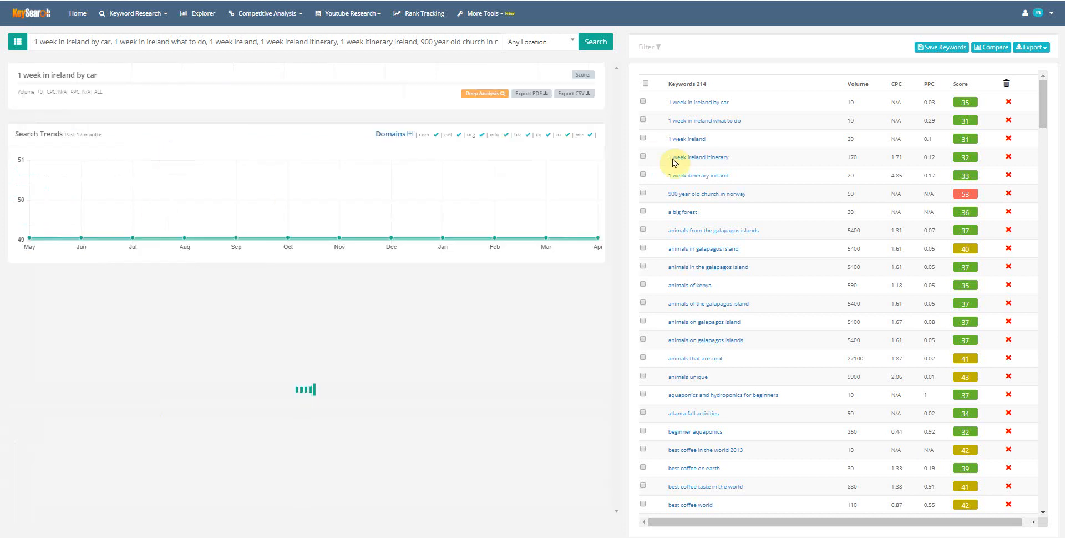
{"action": "scroll", "coordinate": [222, 367], "scroll_direction": "down", "scroll_amount": 1}
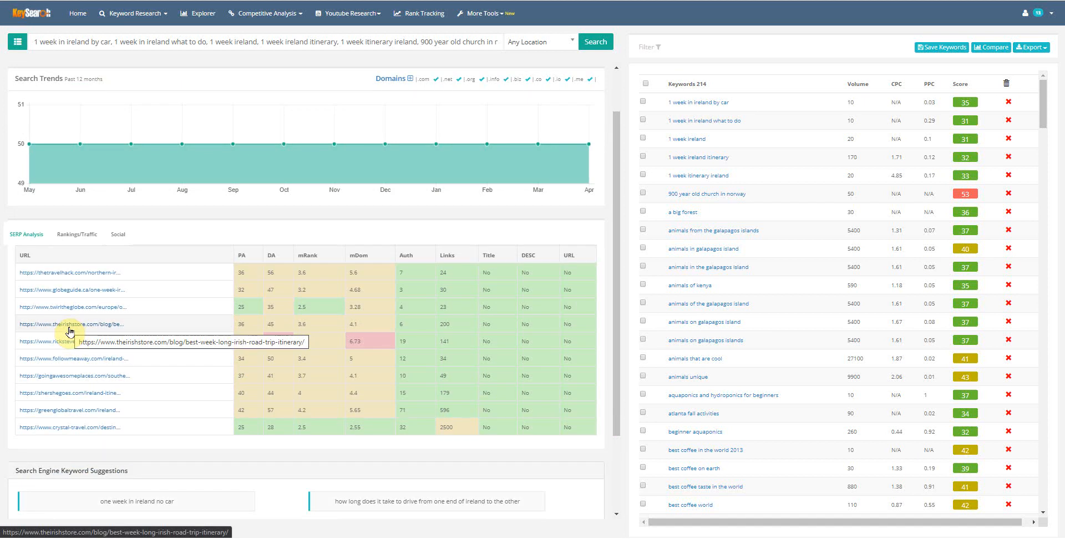
- Open the difficulty analysis for the keyword "1 week ireland" and look over its competing pages
{"action": "left_click", "coordinate": [656, 228]}
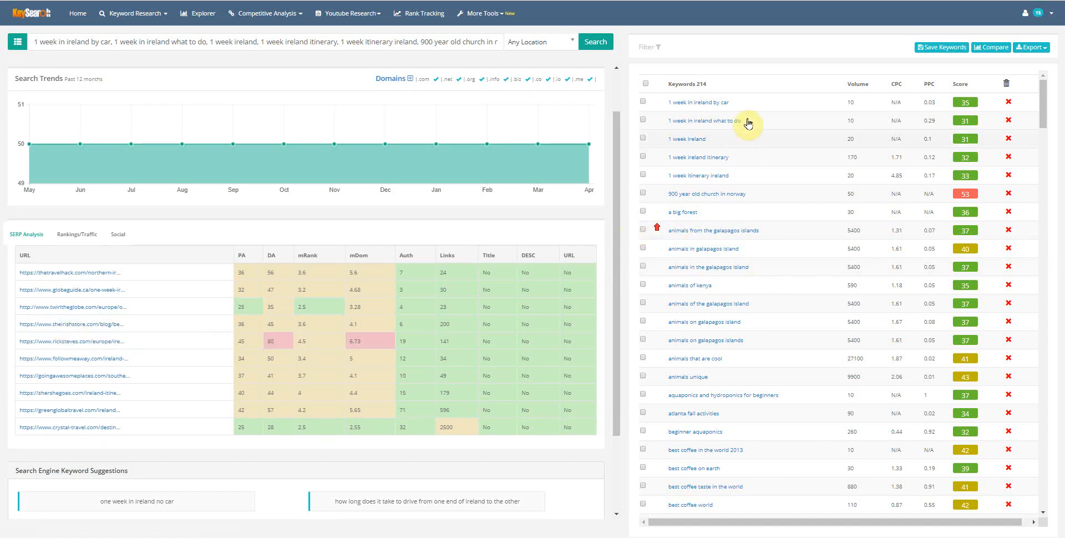
{"action": "left_click", "coordinate": [729, 144]}
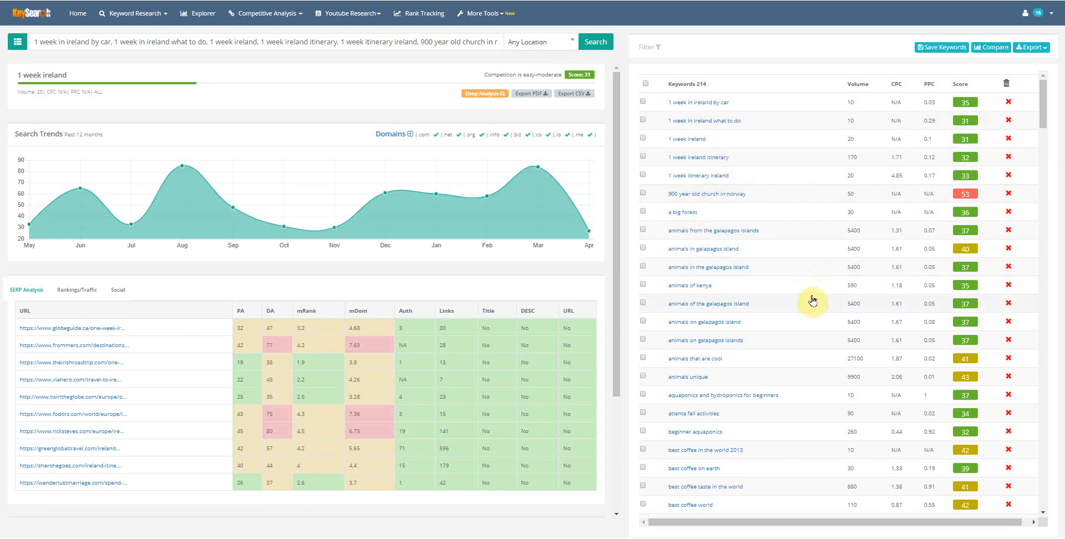
{"action": "scroll", "coordinate": [839, 382], "scroll_direction": "down", "scroll_amount": 4}
{"action": "scroll", "coordinate": [815, 228], "scroll_direction": "up", "scroll_amount": 4}
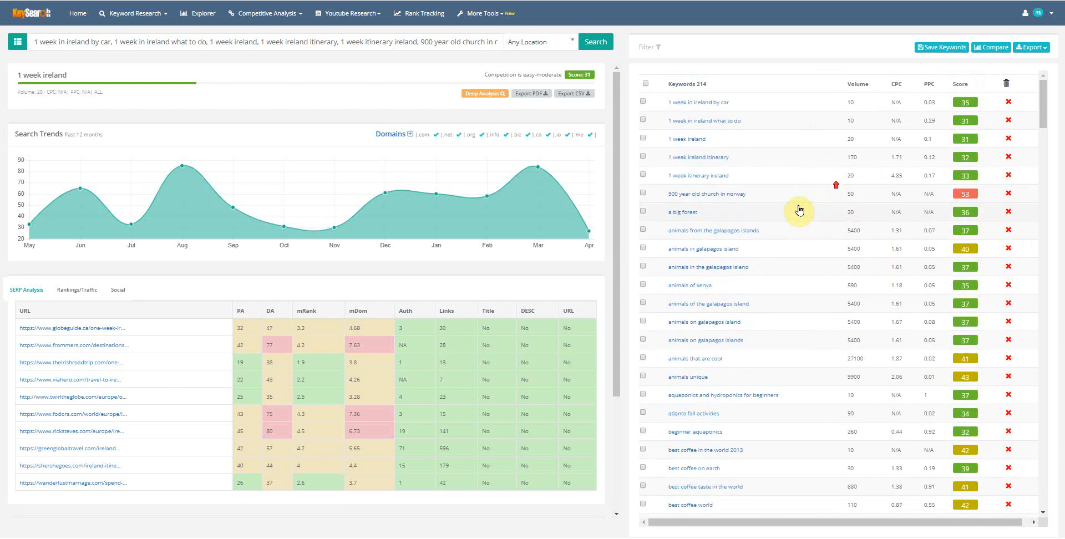
- Open the analysis for "animals from the galapagos islands" and compare volumes and difficulty scores further down the keyword results
{"action": "left_click", "coordinate": [718, 231]}
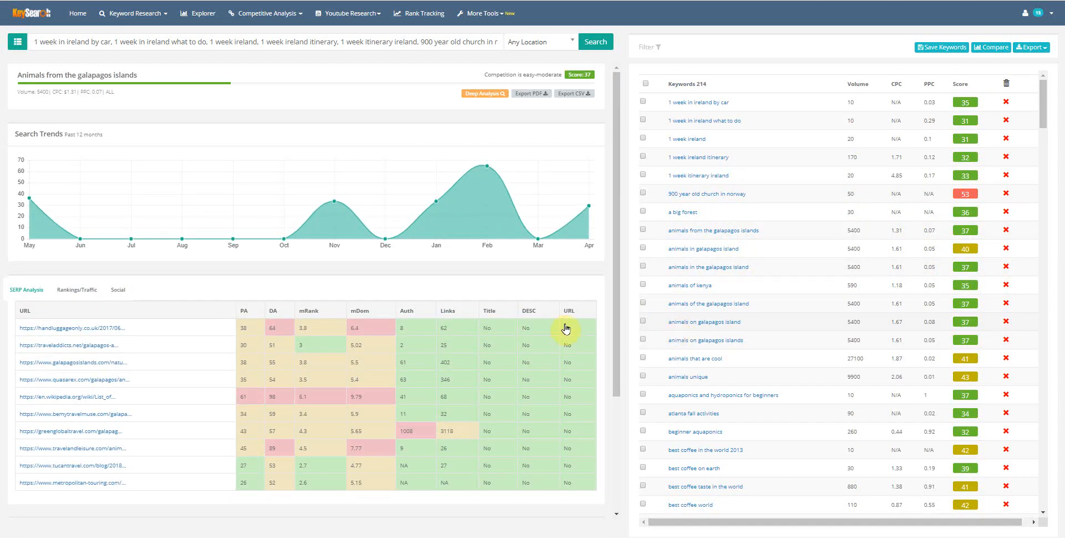
{"action": "left_click_drag", "start_coordinate": [482, 342], "coordinate": [521, 372]}
{"action": "left_click", "coordinate": [514, 385]}
{"action": "scroll", "coordinate": [858, 355], "scroll_direction": "down", "scroll_amount": 4}
{"action": "scroll", "coordinate": [875, 337], "scroll_direction": "down", "scroll_amount": 2}
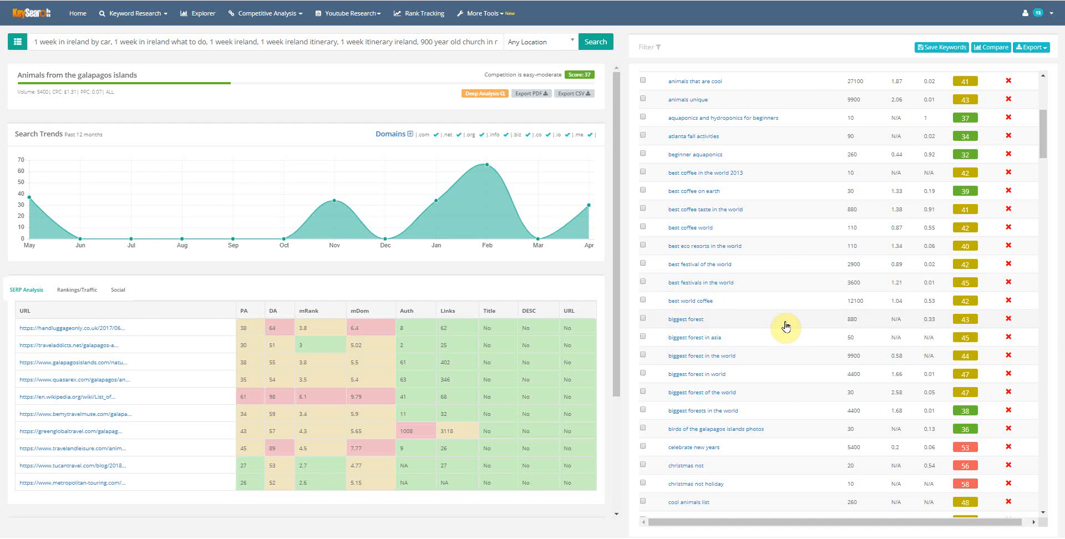
{"action": "scroll", "coordinate": [786, 326], "scroll_direction": "up", "scroll_amount": 5}
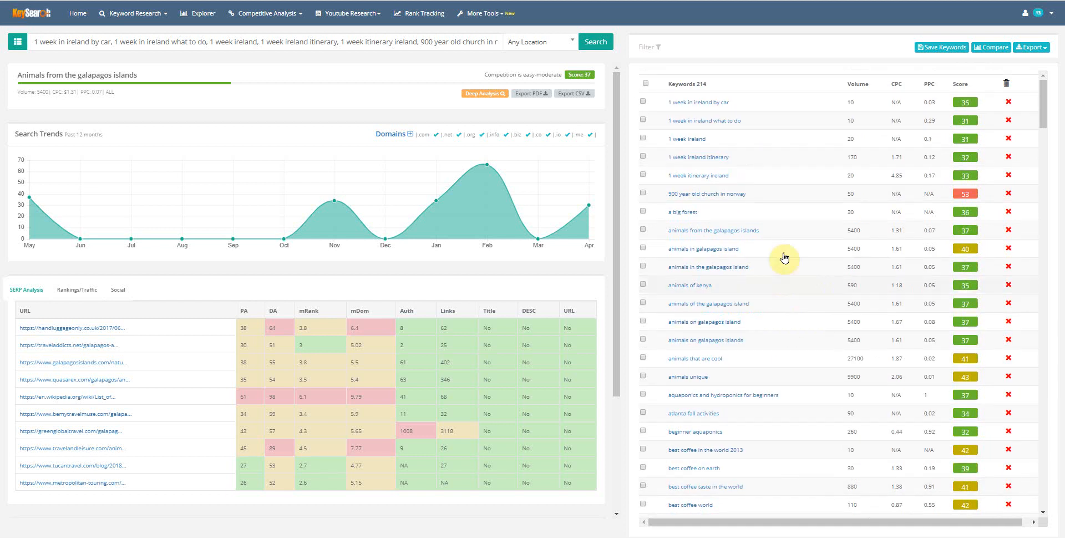
- Reopen the "1 week ireland" analysis and check its search engine keyword suggestion "one week in northern ireland"
{"action": "left_click", "coordinate": [699, 139]}
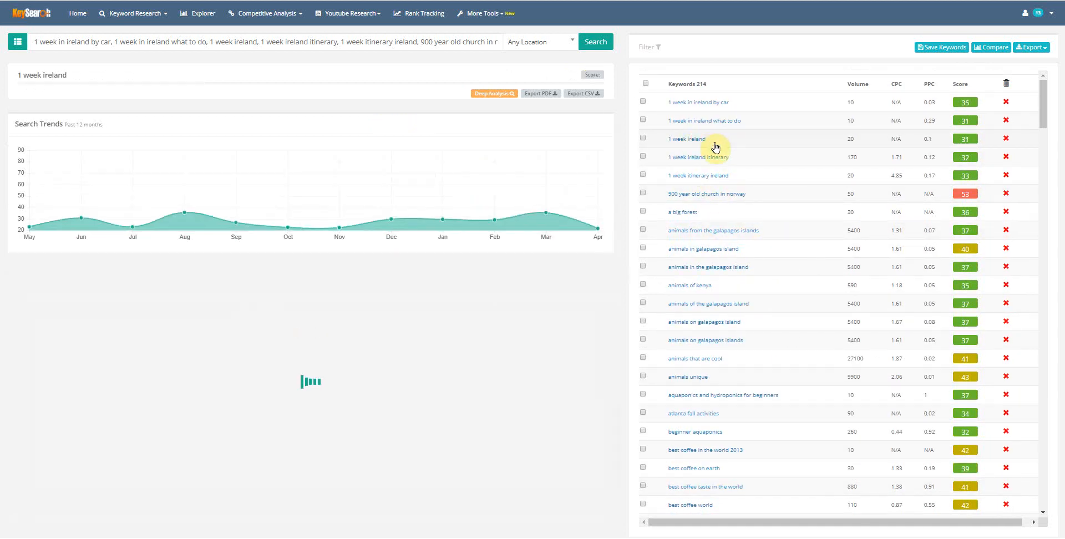
{"action": "scroll", "coordinate": [459, 304], "scroll_direction": "down", "scroll_amount": 3}
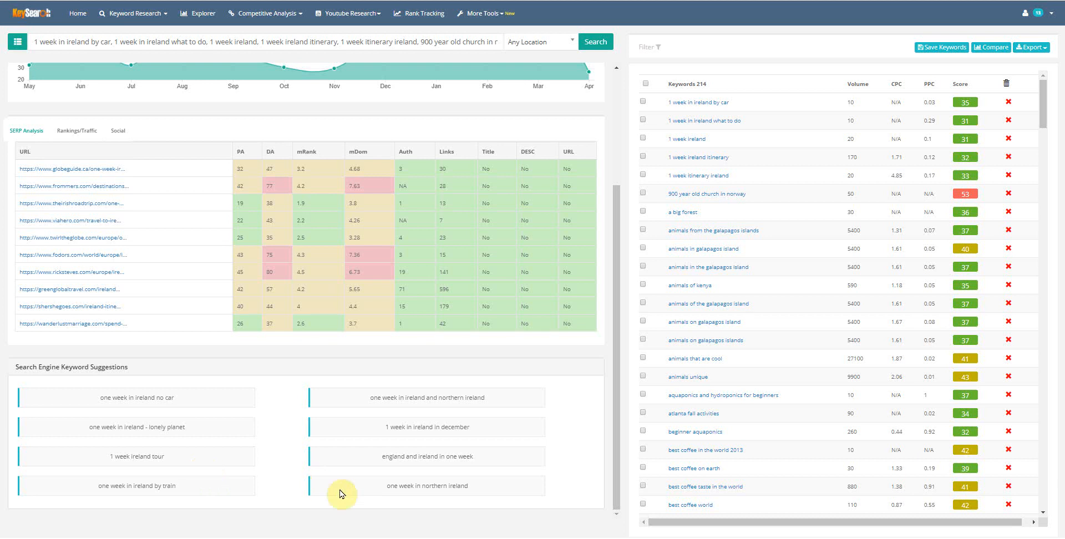
{"action": "scroll", "coordinate": [243, 351], "scroll_direction": "up", "scroll_amount": 1}
{"action": "scroll", "coordinate": [235, 350], "scroll_direction": "down", "scroll_amount": 1}
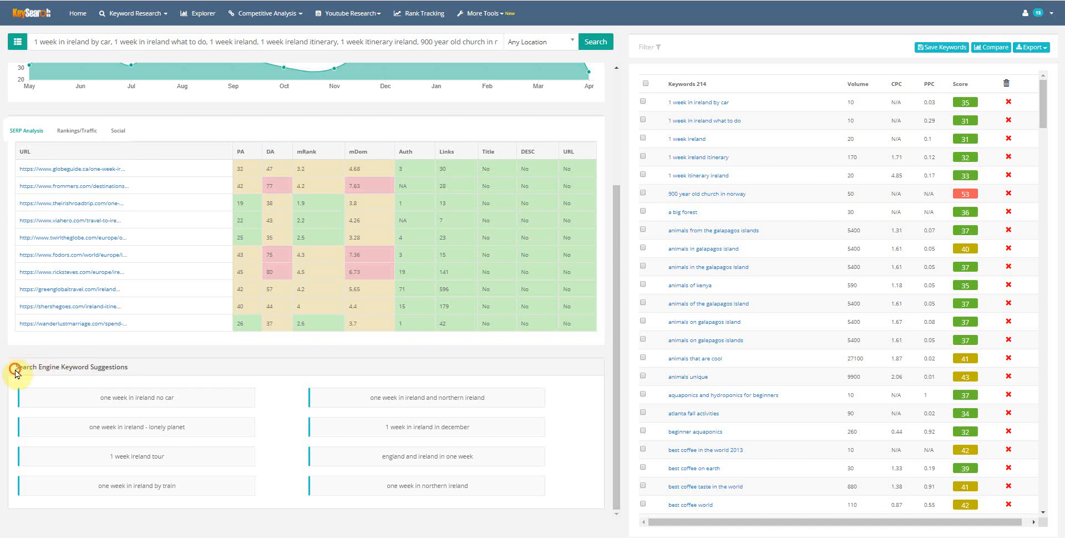
{"action": "left_click_drag", "start_coordinate": [13, 367], "coordinate": [133, 368]}
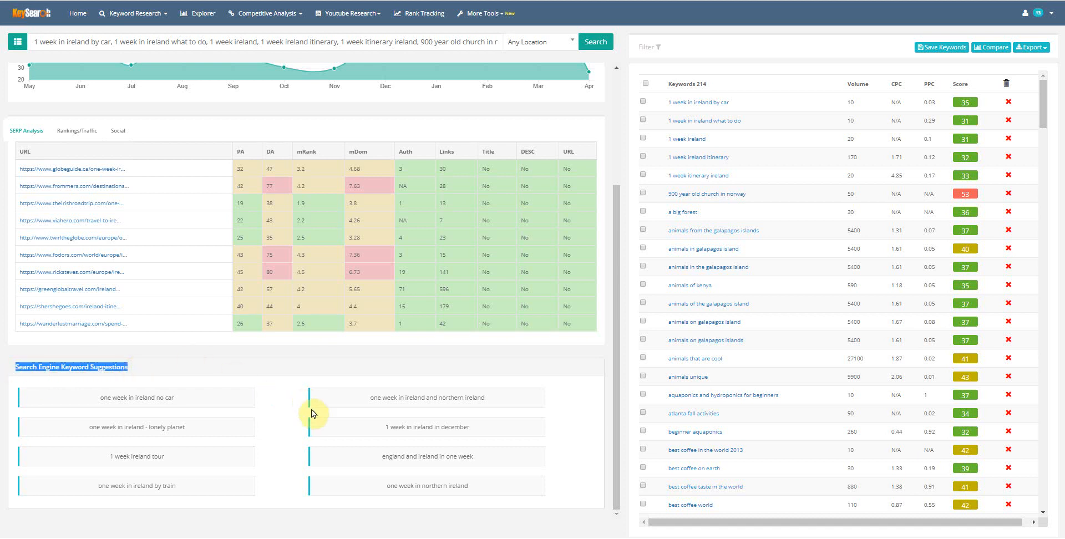
{"action": "left_click", "coordinate": [395, 494]}
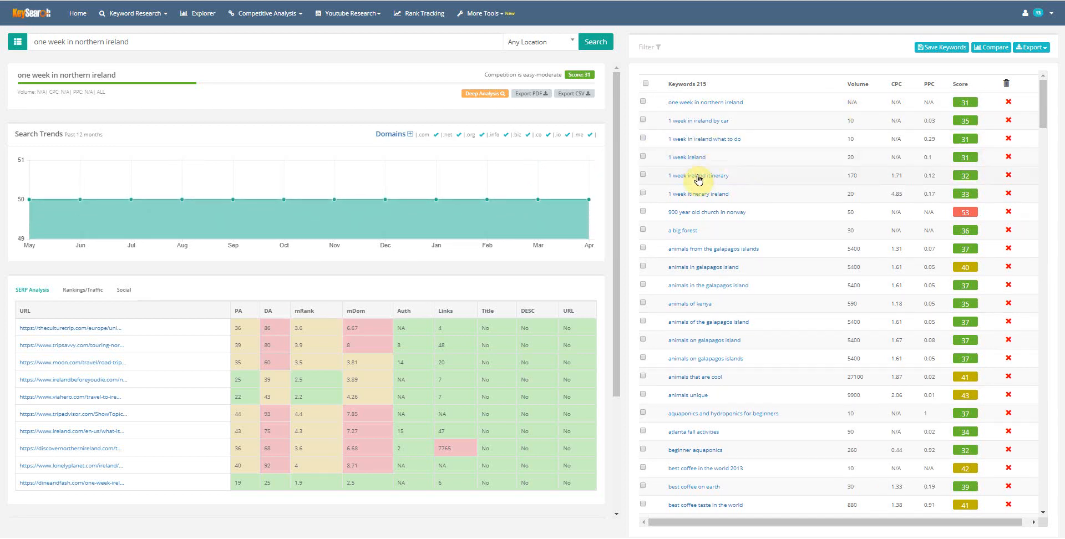
- Analyze the suggested keyword "10 days in northern ireland" and review its SERP analysis and related suggestions
{"action": "scroll", "coordinate": [424, 288], "scroll_direction": "down", "scroll_amount": 3}
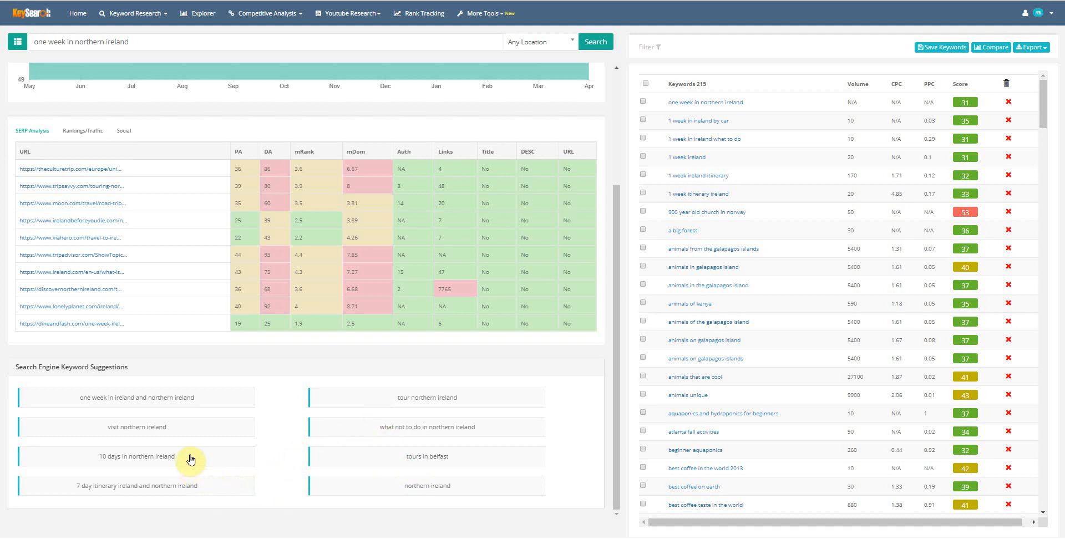
{"action": "left_click", "coordinate": [172, 454]}
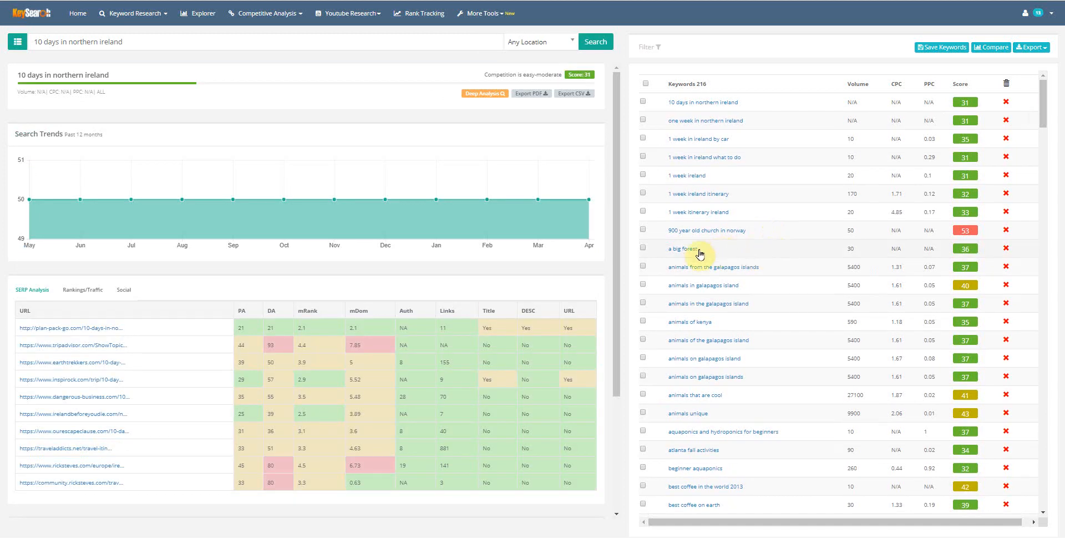
{"action": "scroll", "coordinate": [416, 333], "scroll_direction": "down", "scroll_amount": 3}
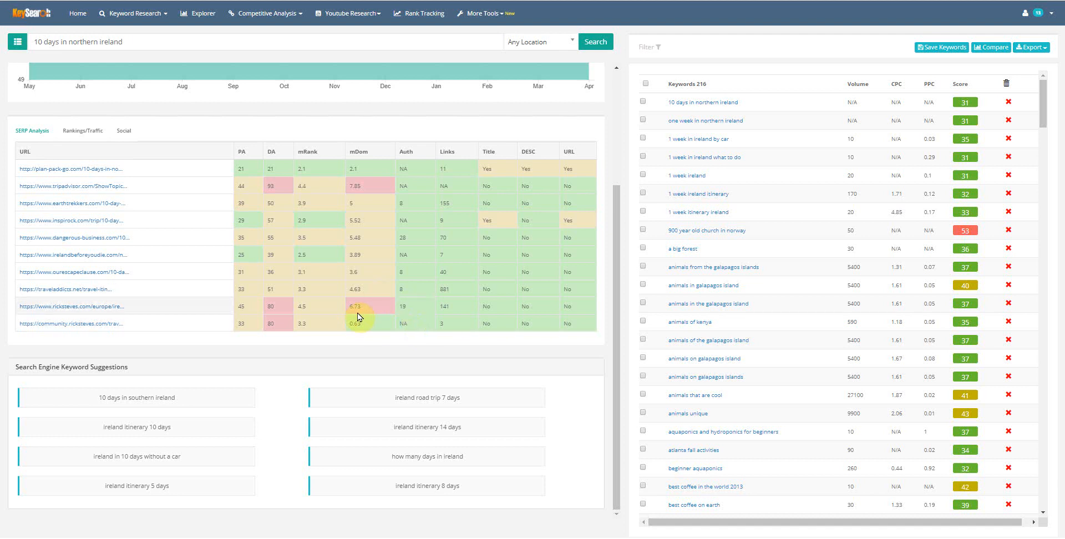
{"action": "scroll", "coordinate": [347, 318], "scroll_direction": "up", "scroll_amount": 2}
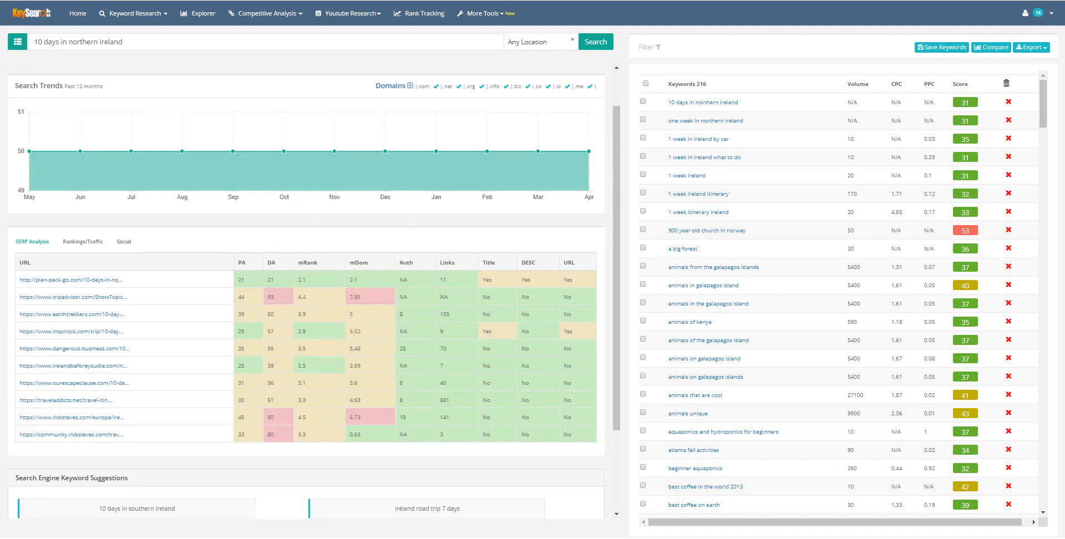